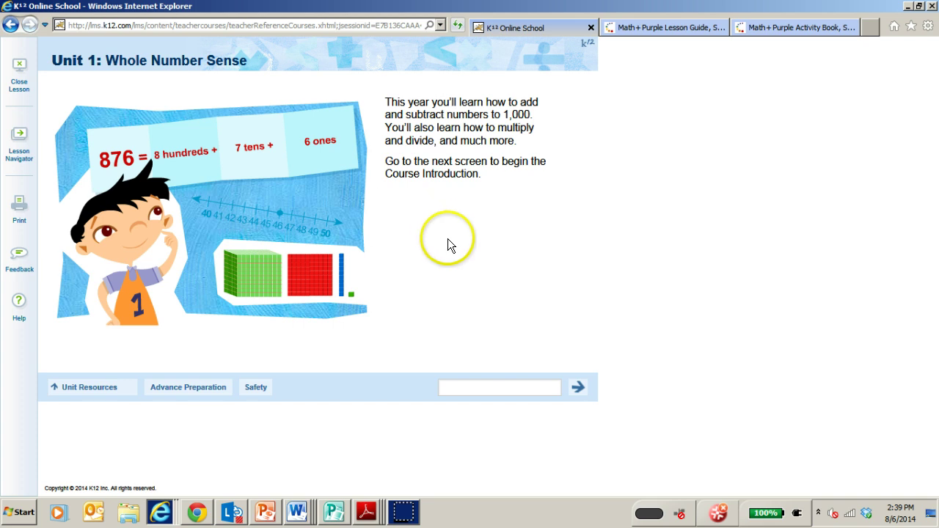
- Advance the Unit 1: Whole Number Sense intro to the screen with Lesson Guide and Activity Book links
click(579, 386)
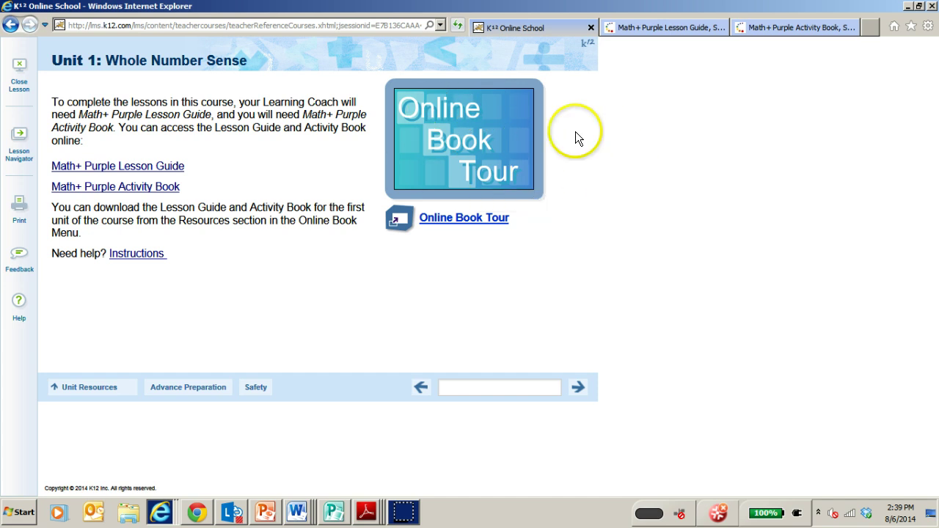
click(496, 212)
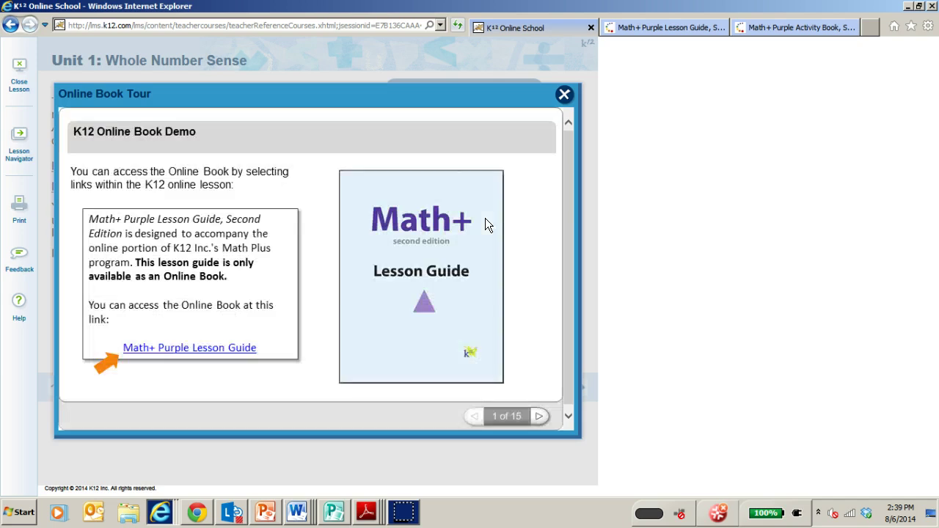
click(539, 416)
click(539, 417)
click(539, 416)
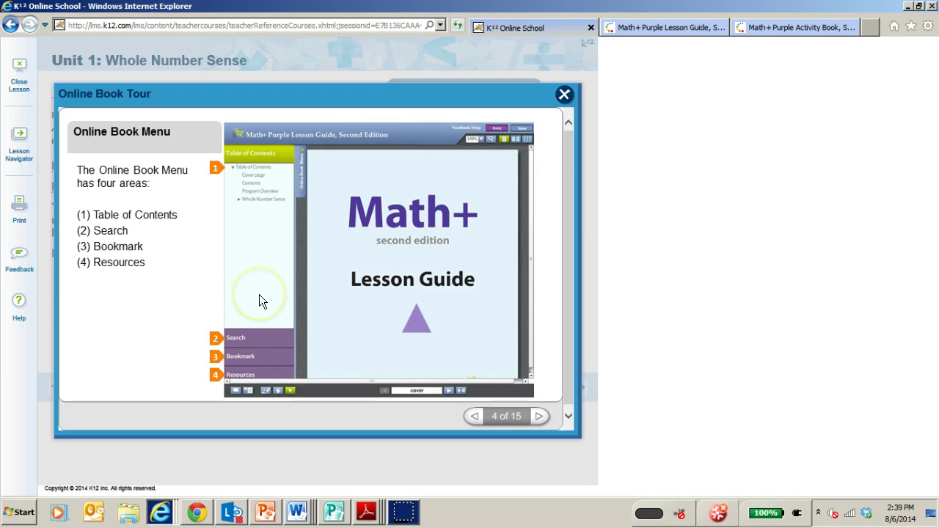
click(565, 94)
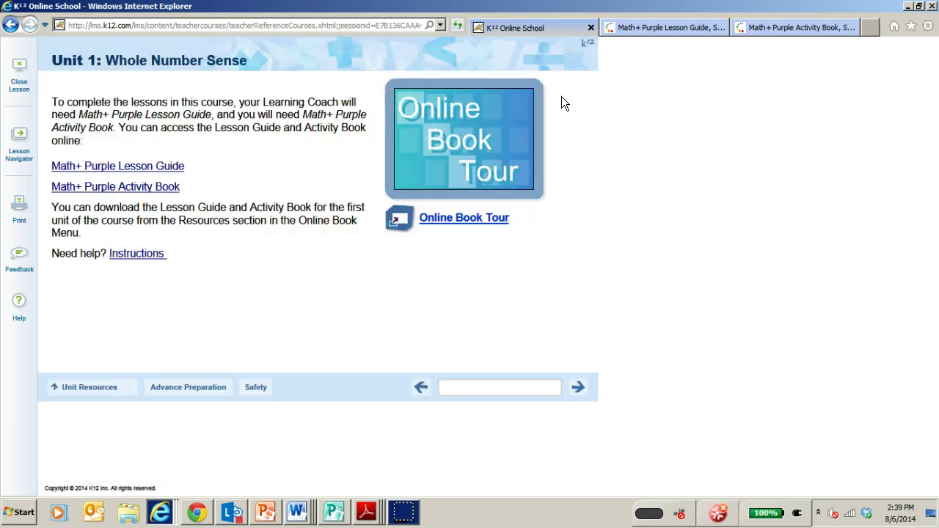
- Compare the Math+ Purple Lesson Guide and Activity Book covers by switching between their tabs
click(679, 27)
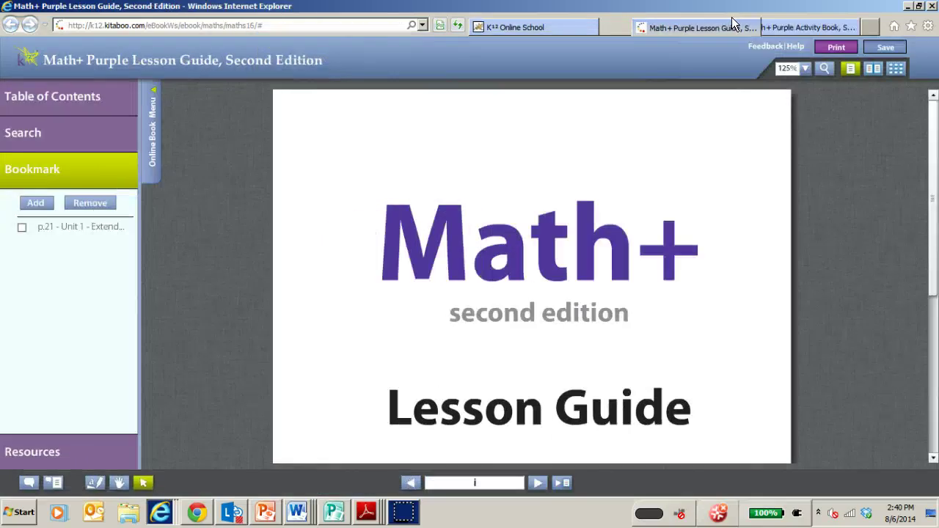
click(680, 25)
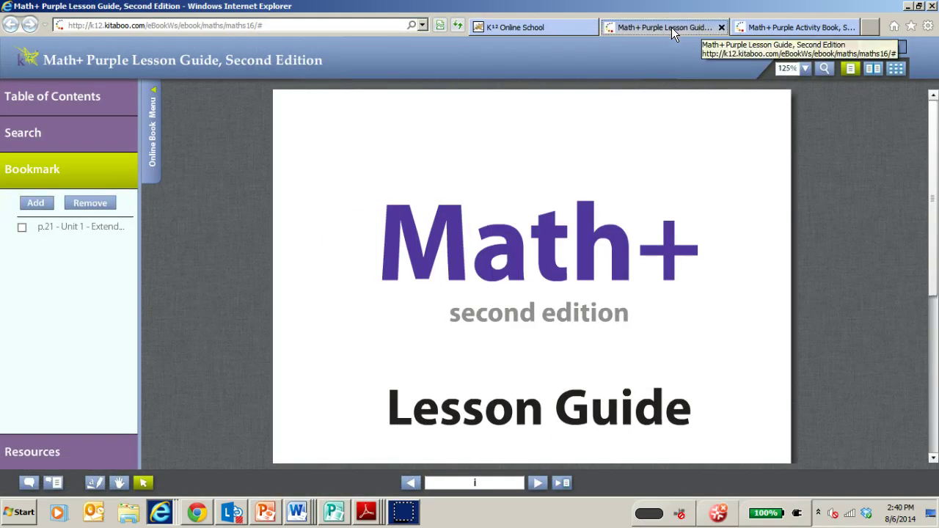
click(757, 29)
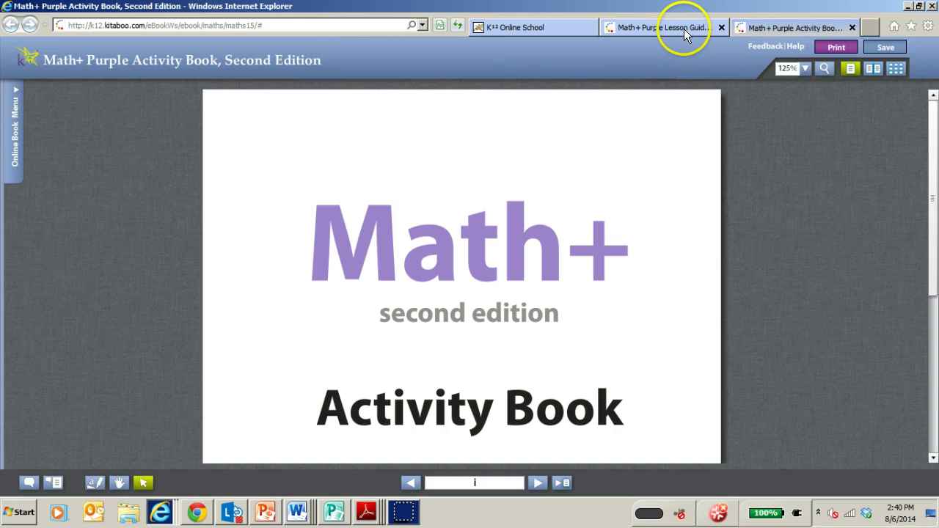
click(684, 28)
click(757, 28)
click(686, 28)
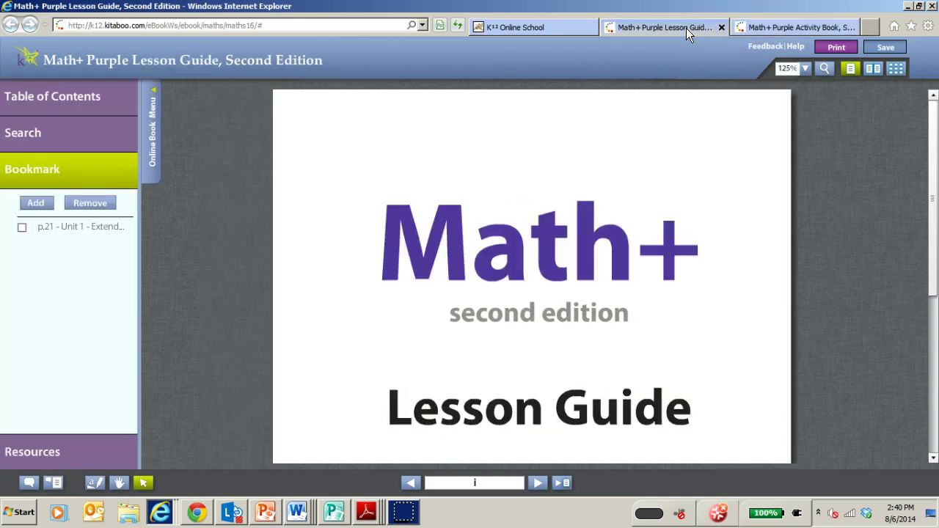
click(756, 27)
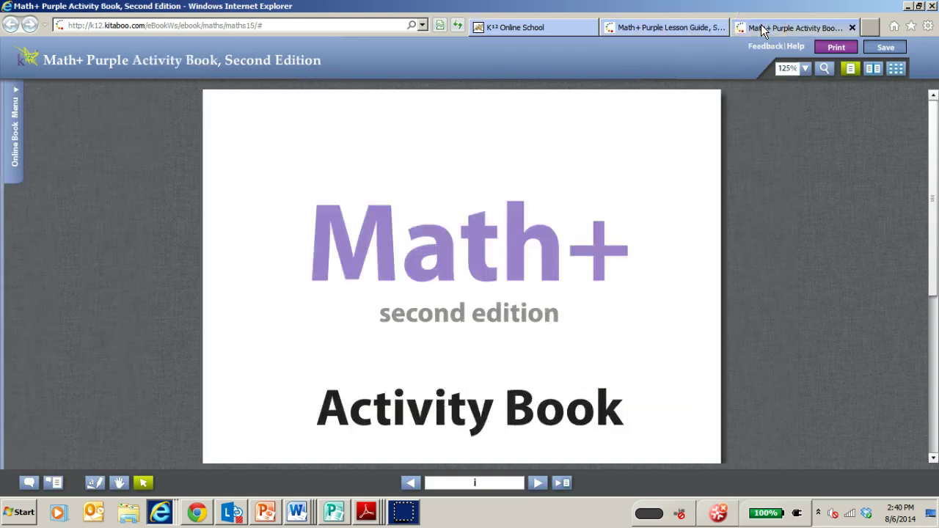
click(695, 27)
- Take another look at the Activity Book, then return to the K12 Unit 1 lesson list
click(524, 27)
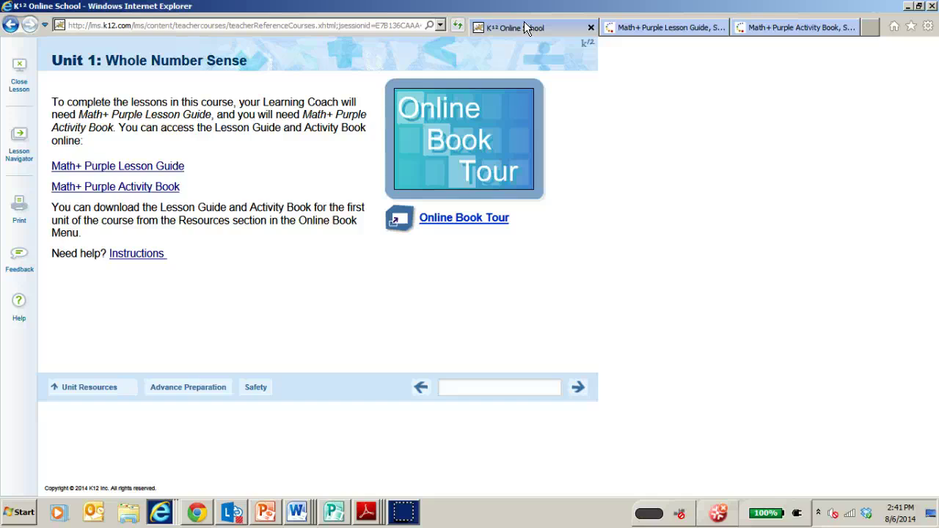
click(825, 32)
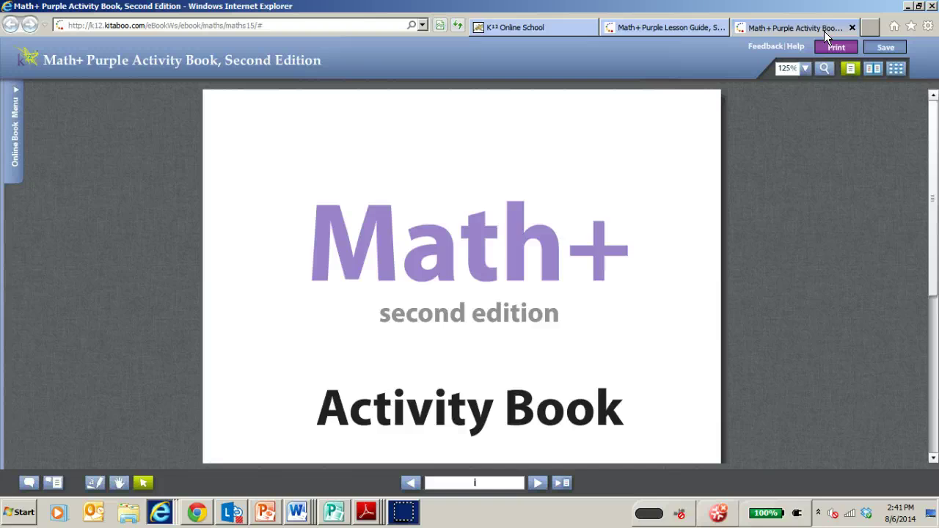
click(511, 28)
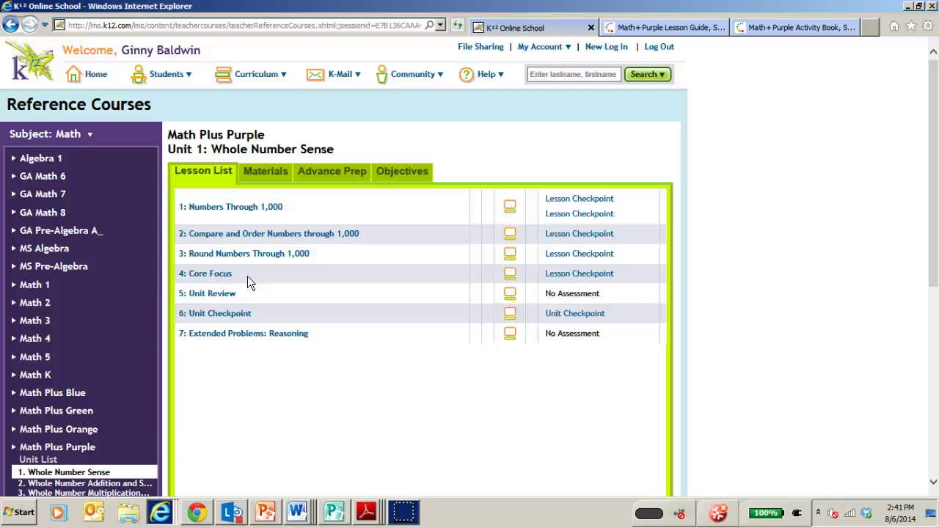
- Open the '7: Extended Problems: Reasoning' row in the Unit 1 Lesson List
click(287, 346)
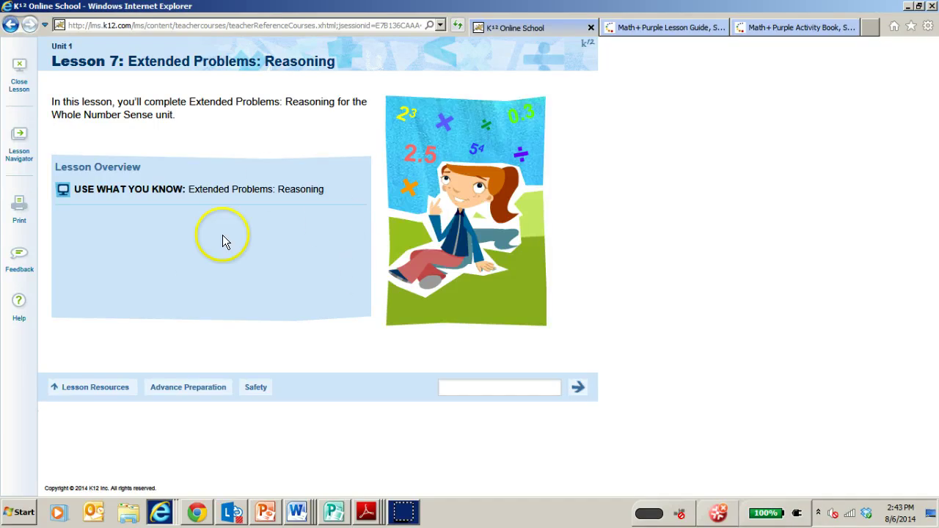
- Advance past the Lesson Guide help popup to the Use What You Know reasoning activity screen
click(578, 388)
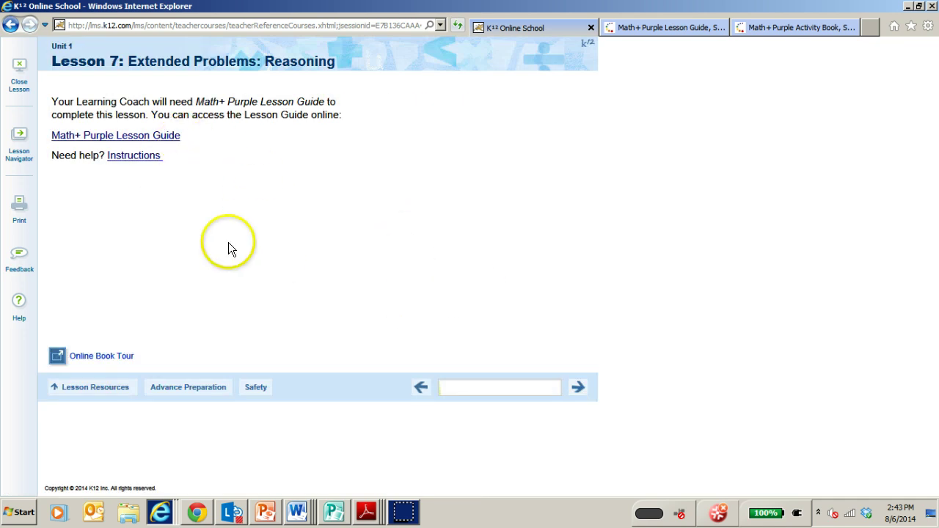
click(142, 159)
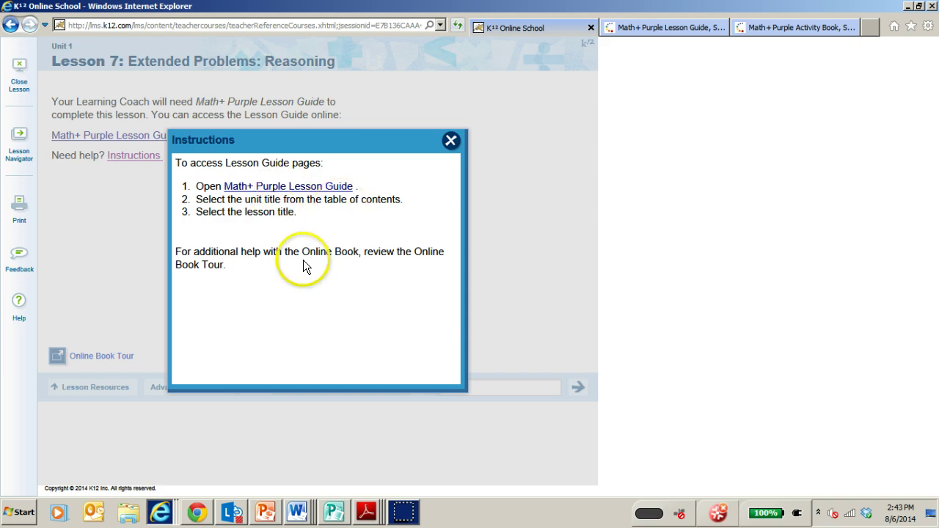
click(452, 146)
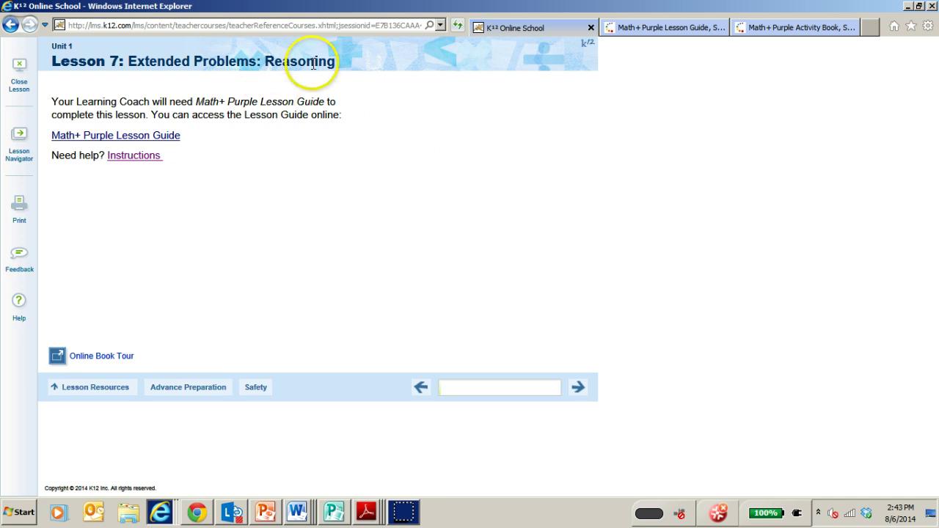
click(577, 390)
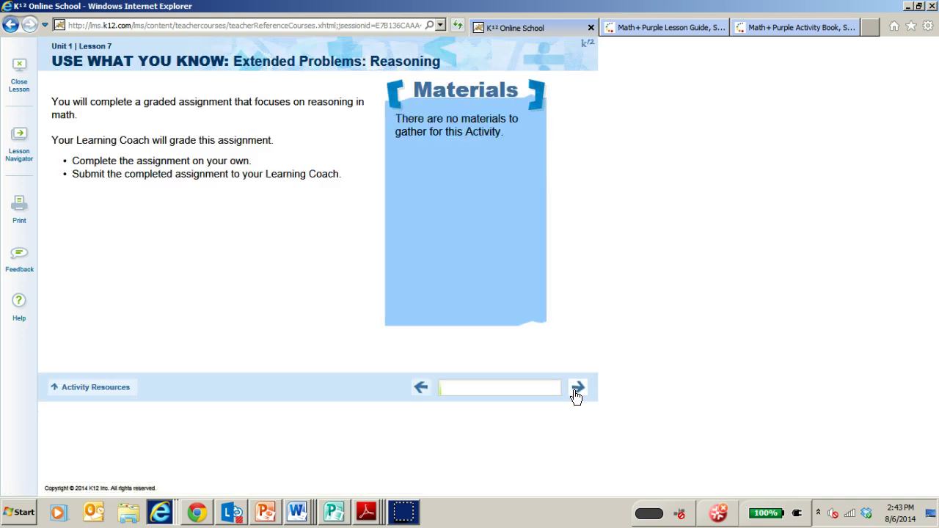
- Reach Lesson 7's 'Mark this lesson complete' screen, then bring up the Math+ Purple Lesson Guide ebook
click(576, 391)
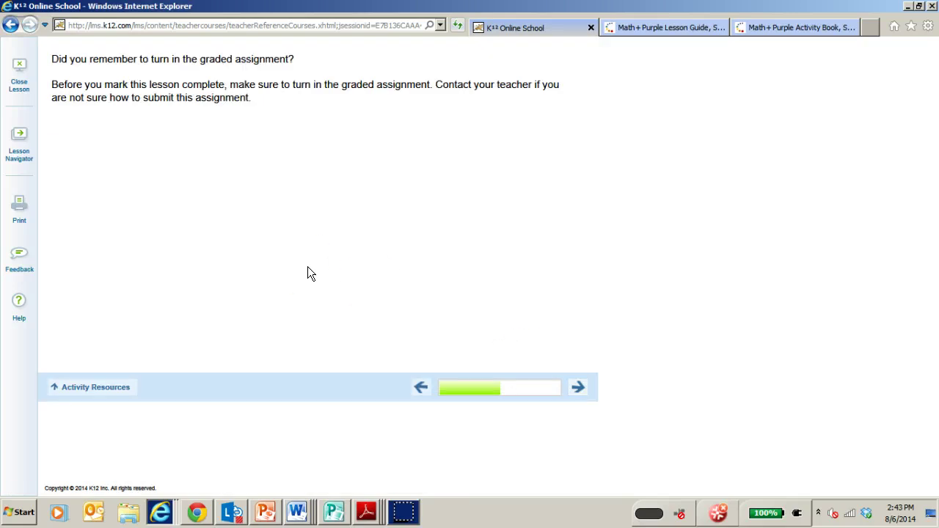
click(576, 393)
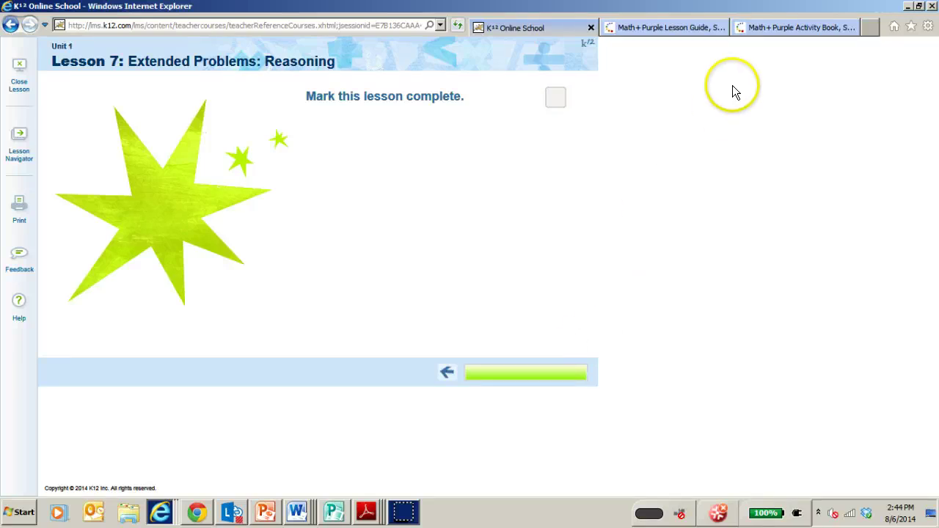
click(688, 27)
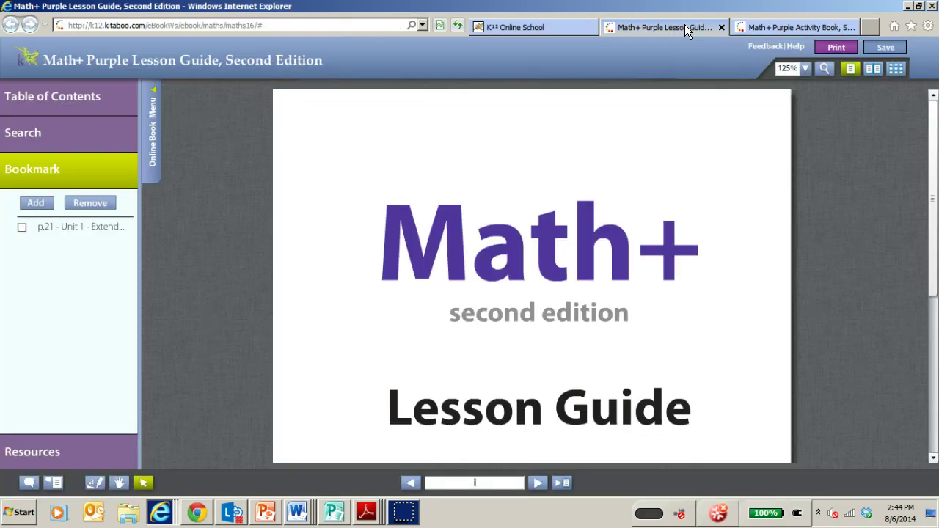
- Jump to page 1 of the Lesson Guide and reopen the Table of Contents menu
click(149, 132)
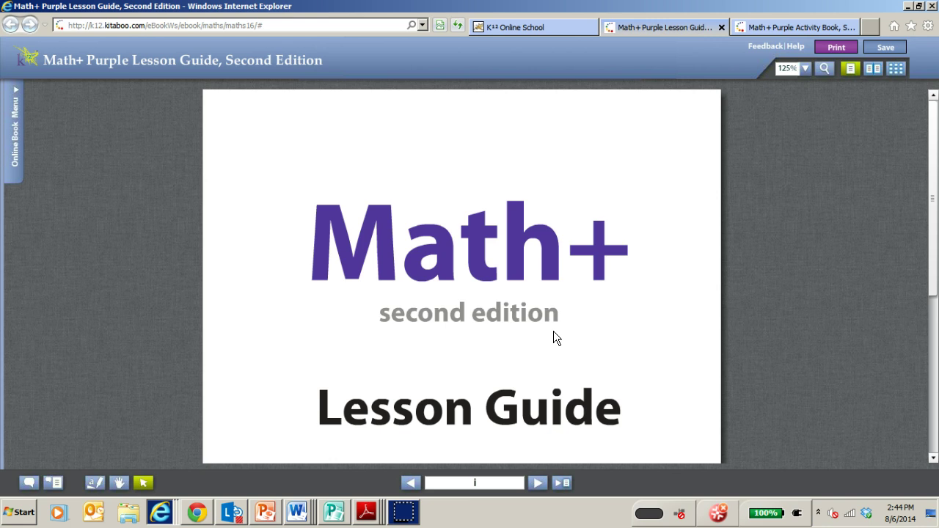
click(484, 481)
click(507, 483)
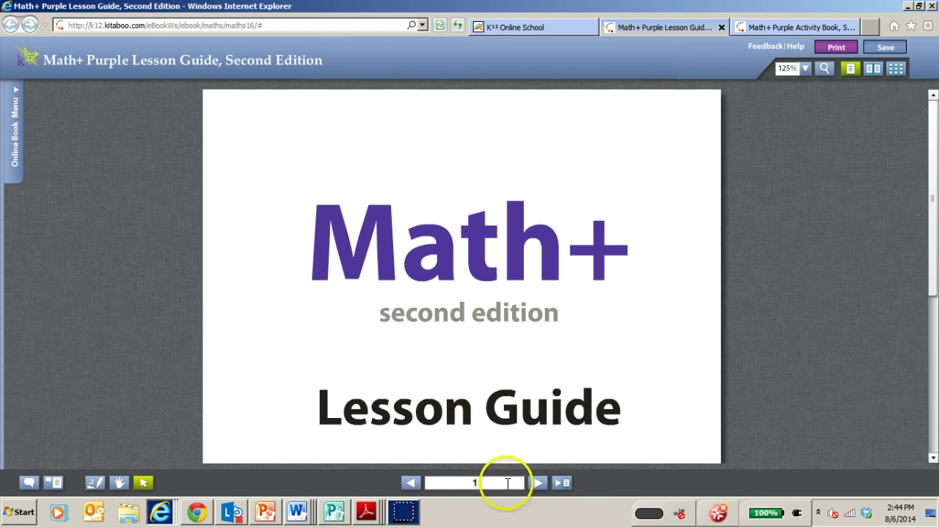
key(Return)
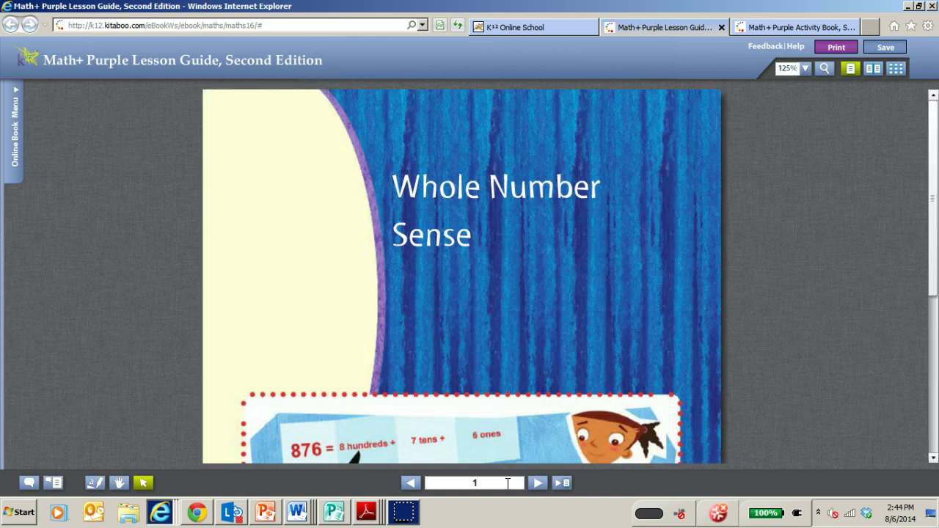
click(16, 176)
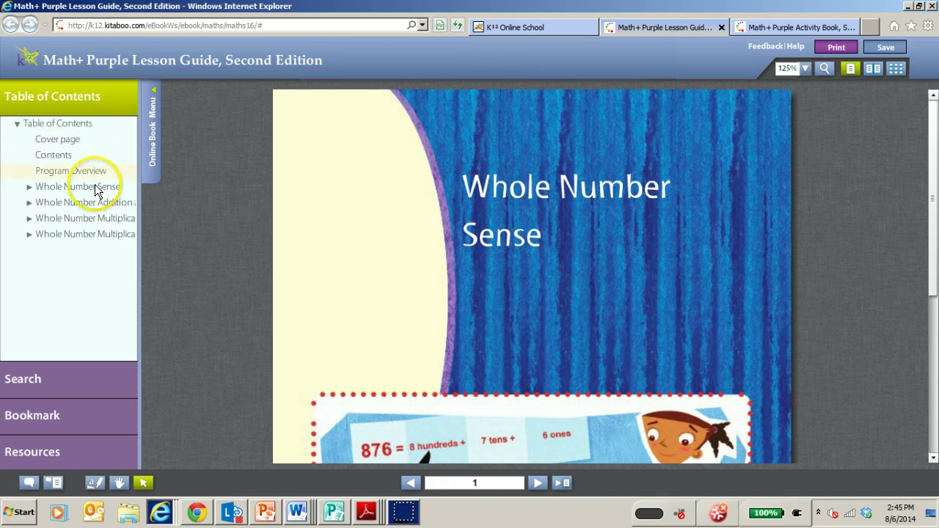
- Use the Whole Number Sense contents to open Extended Problems: Reasoning on page 21
click(30, 187)
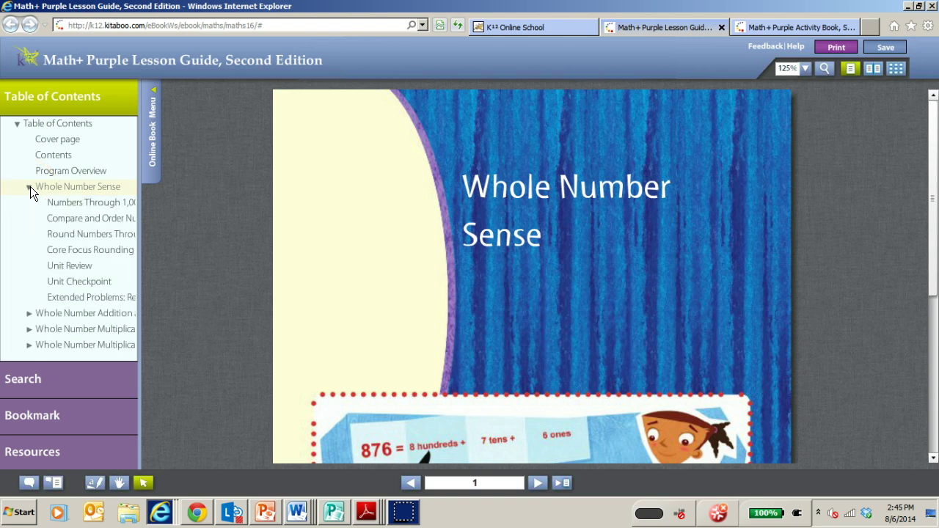
click(66, 206)
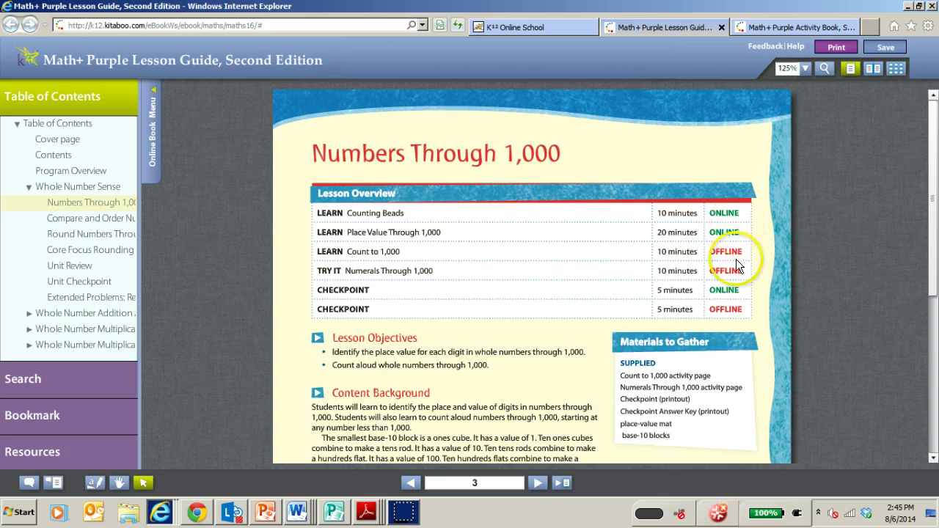
drag(930, 254, 916, 285)
scroll(916, 284, up, 3)
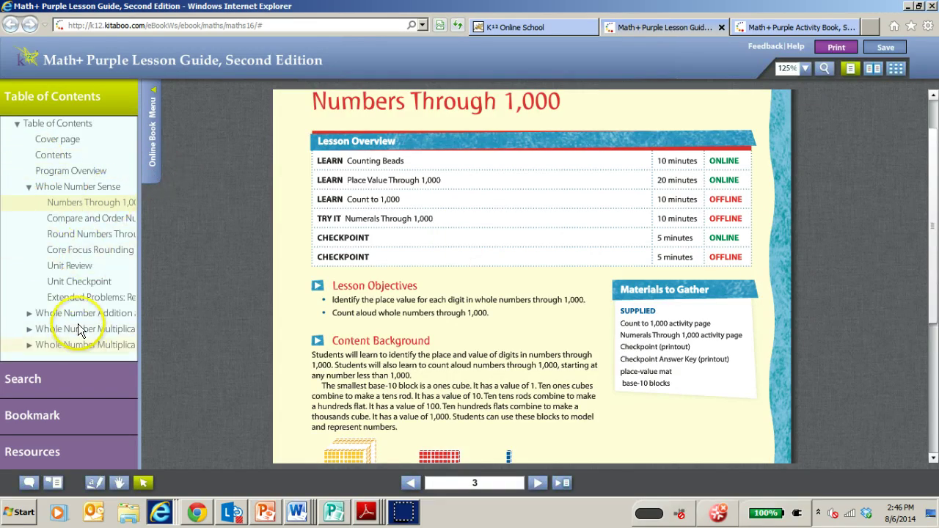
click(77, 300)
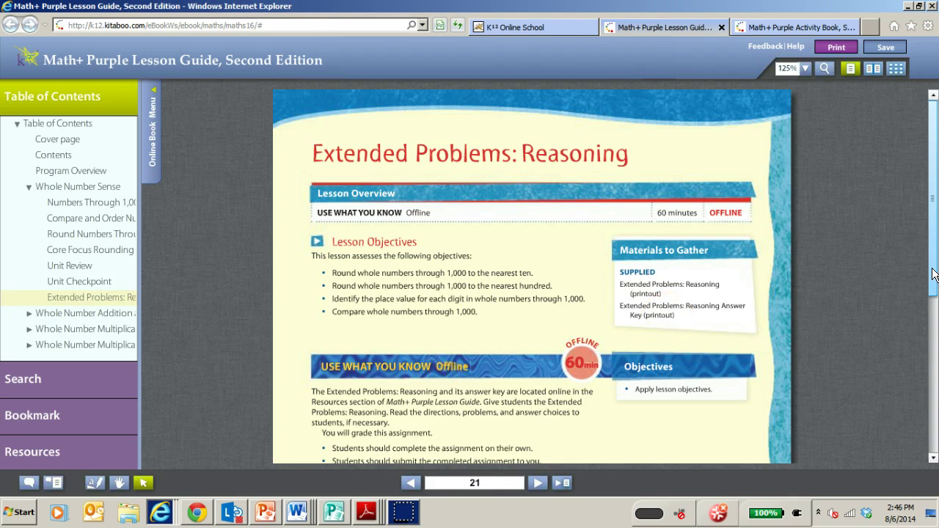
scroll(934, 281, down, 2)
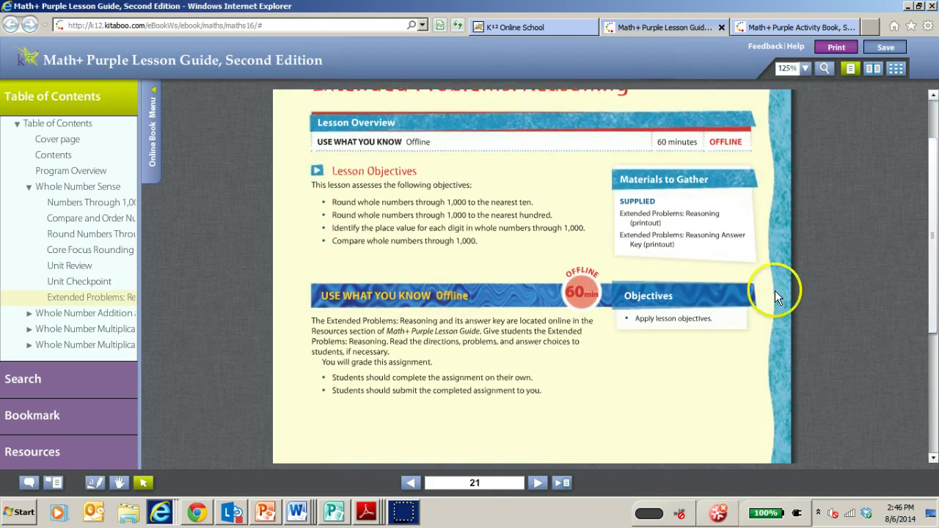
- Expand the Whole Number Sense Unit resources and cancel saving the Extended Problems: Reasoning file
click(58, 457)
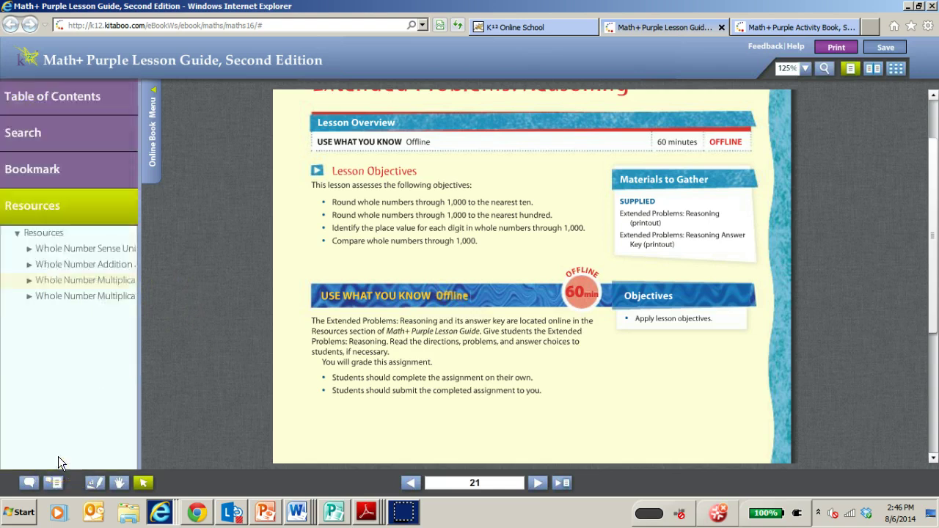
click(29, 249)
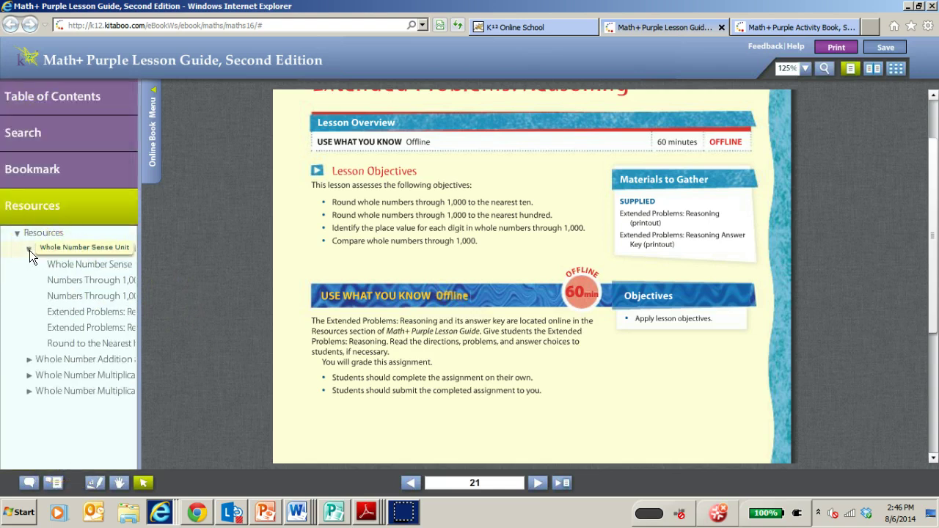
click(63, 315)
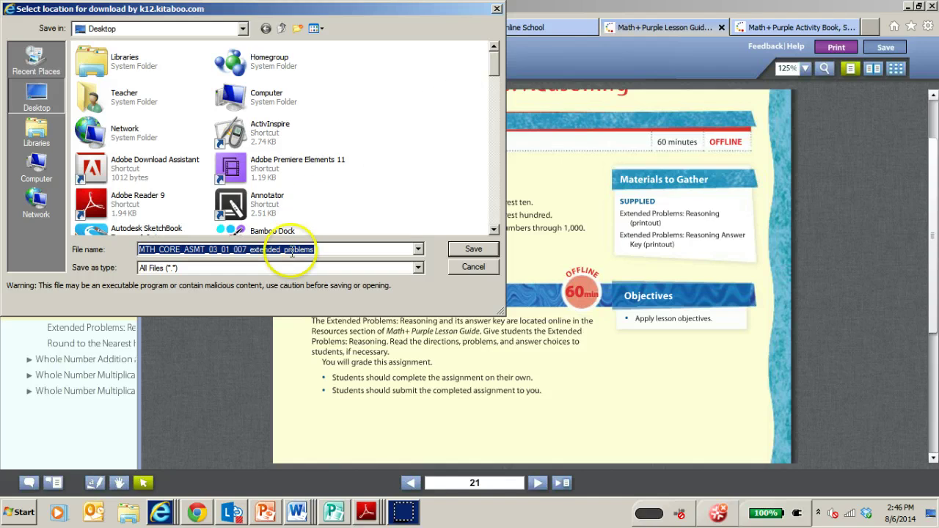
double_click(292, 250)
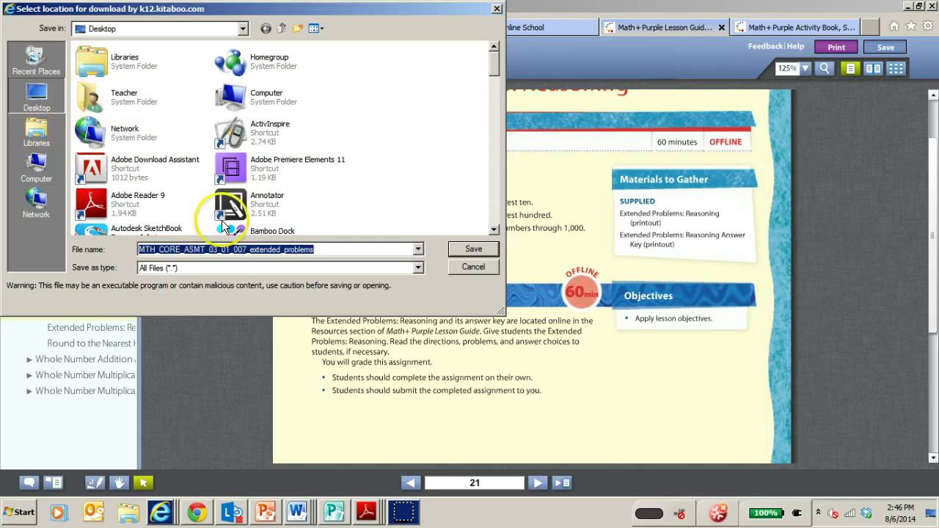
click(461, 271)
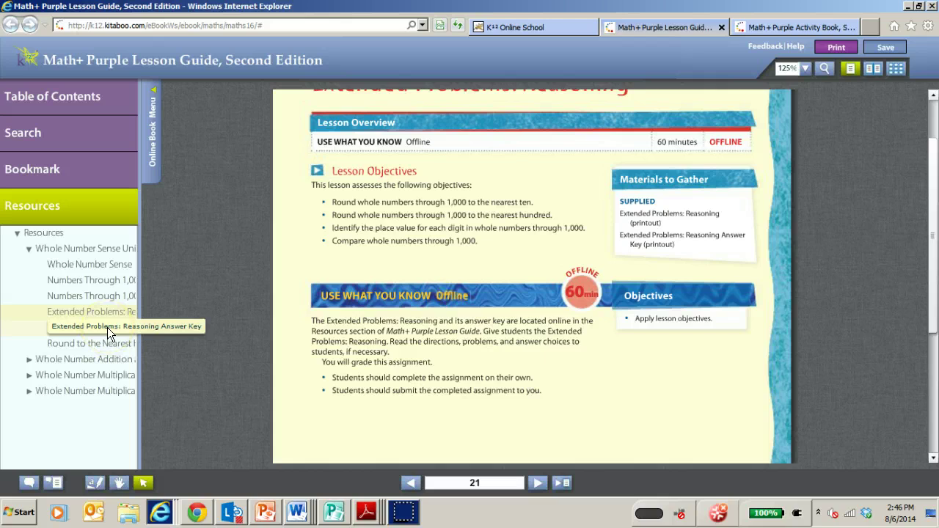
- Switch Adobe Reader from the Whole Numbers and Powers worksheet to the Whole Number Sense one
mouse_move(366, 514)
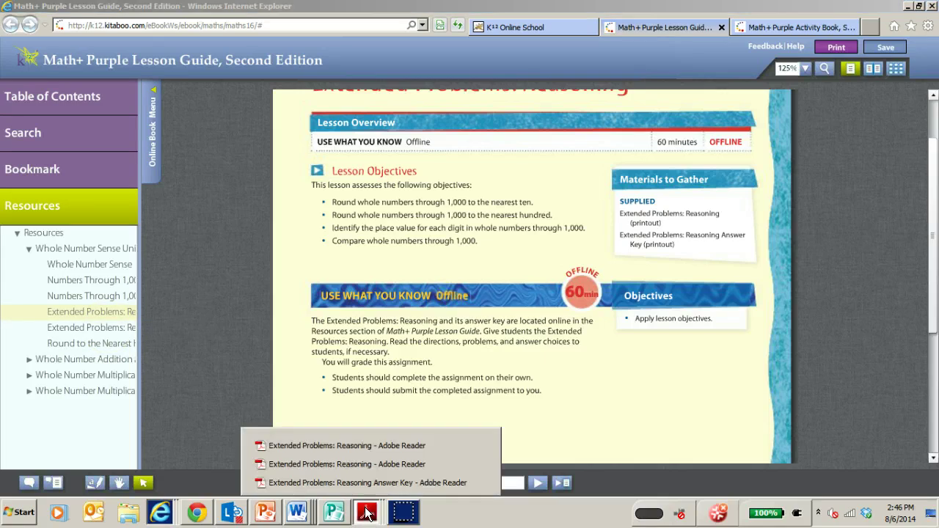
click(366, 449)
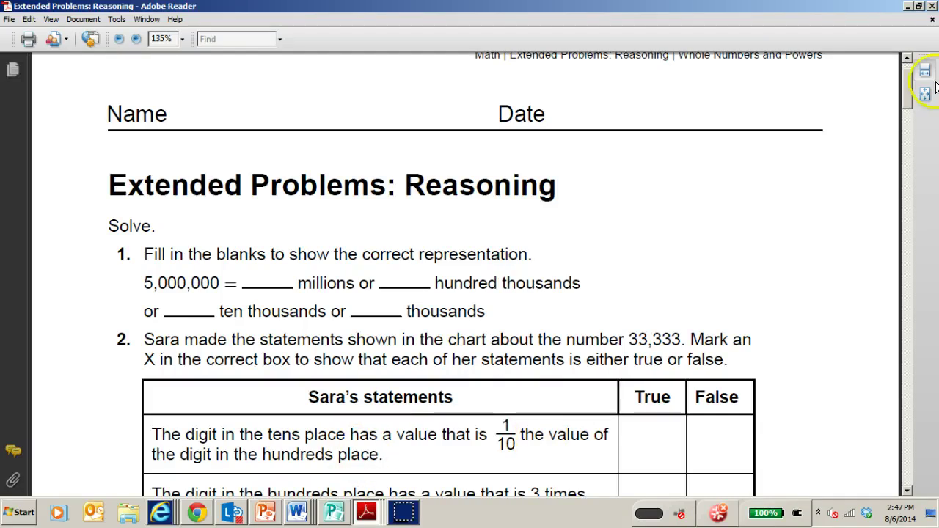
scroll(905, 99, down, 1)
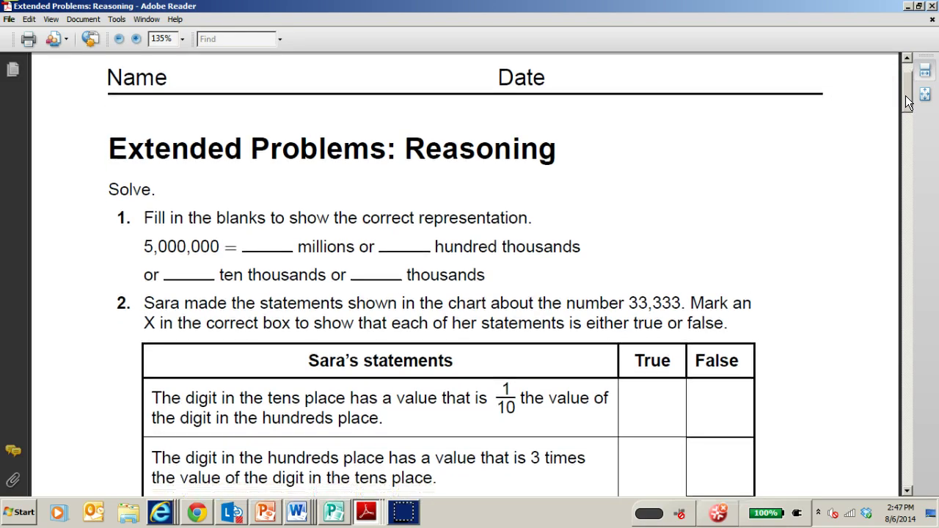
drag(908, 103, 897, 130)
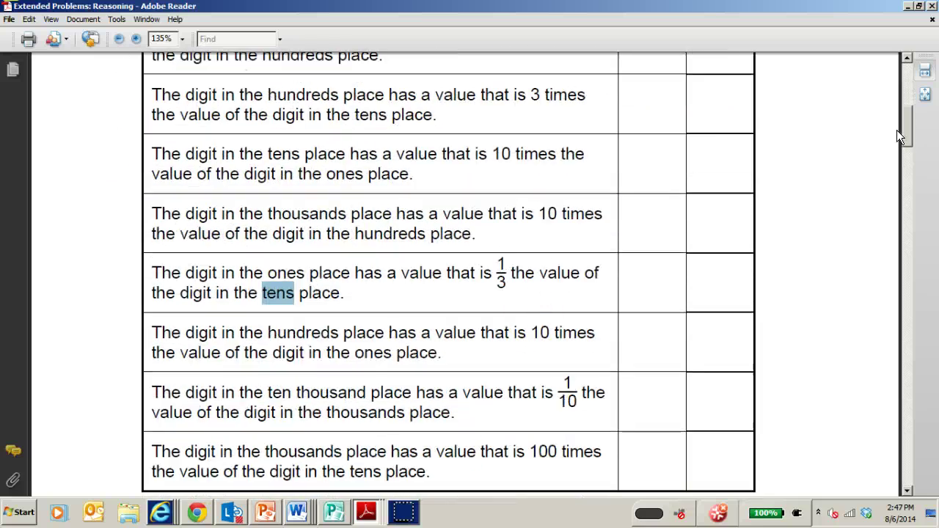
click(367, 512)
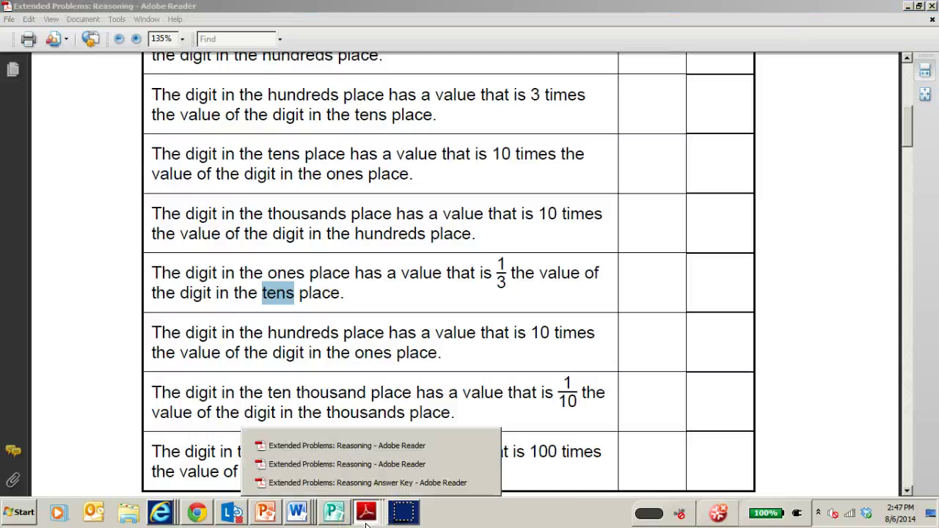
click(371, 468)
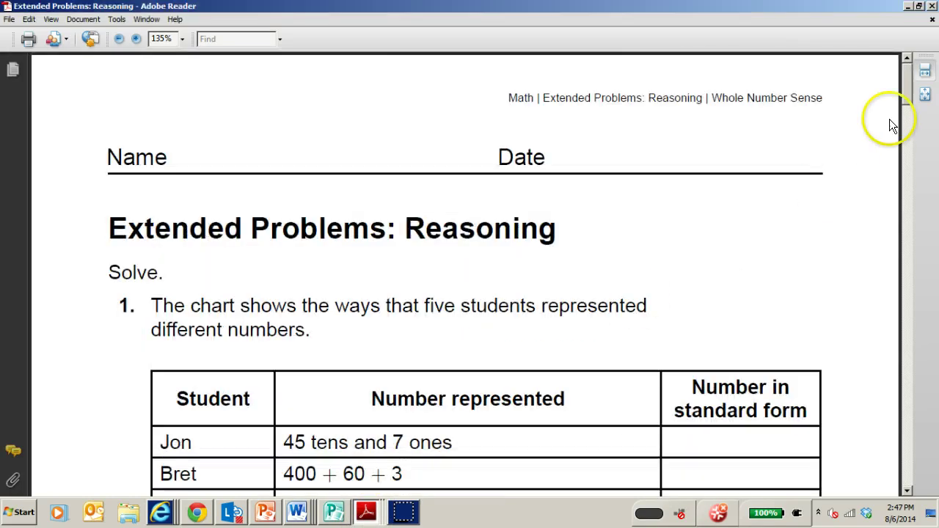
- Scroll from the student number chart down to problem 3's dog-breed rounding question
drag(909, 89, 906, 105)
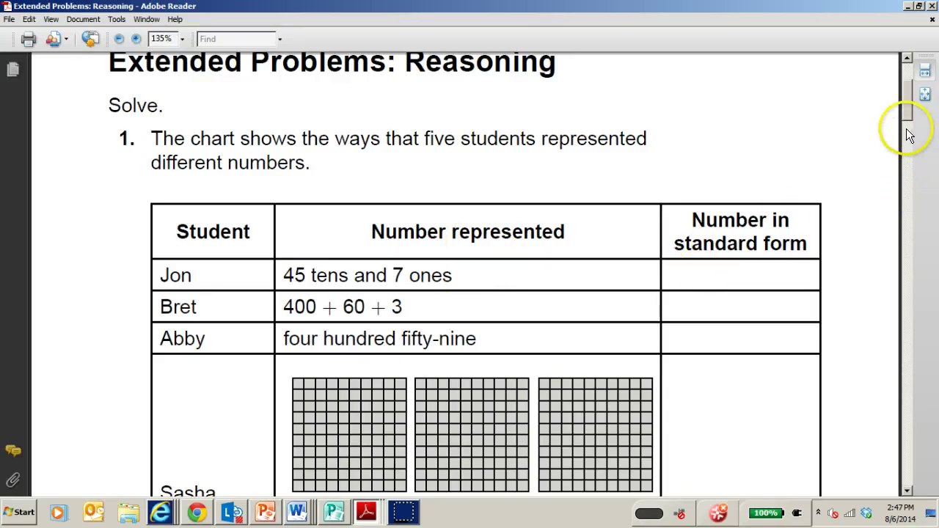
drag(909, 105, 907, 152)
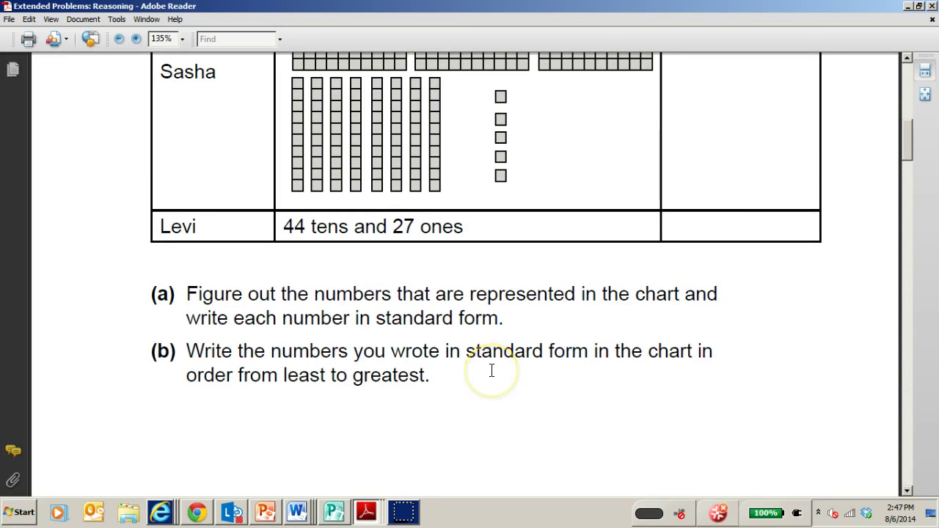
drag(906, 152, 874, 351)
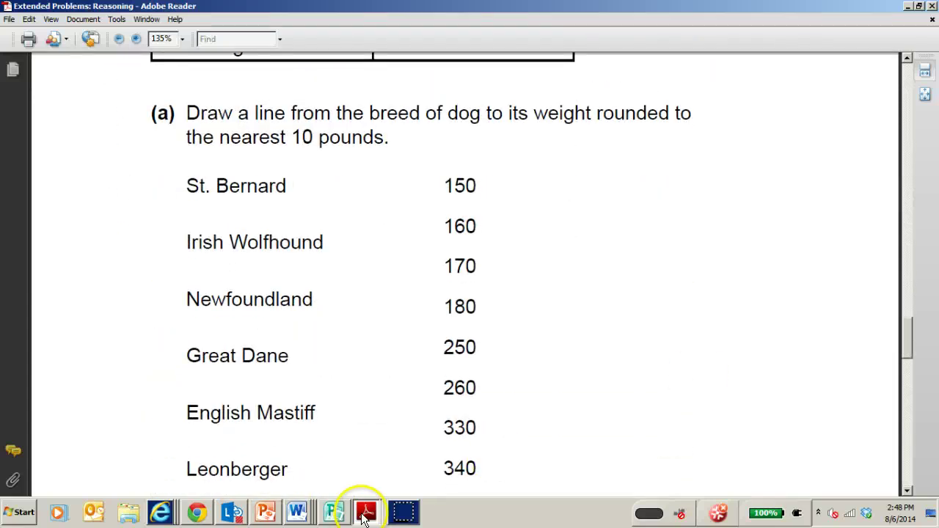
- Review the Extended Problems: Reasoning Answer Key in Adobe Reader, then return to the browser windows
click(366, 511)
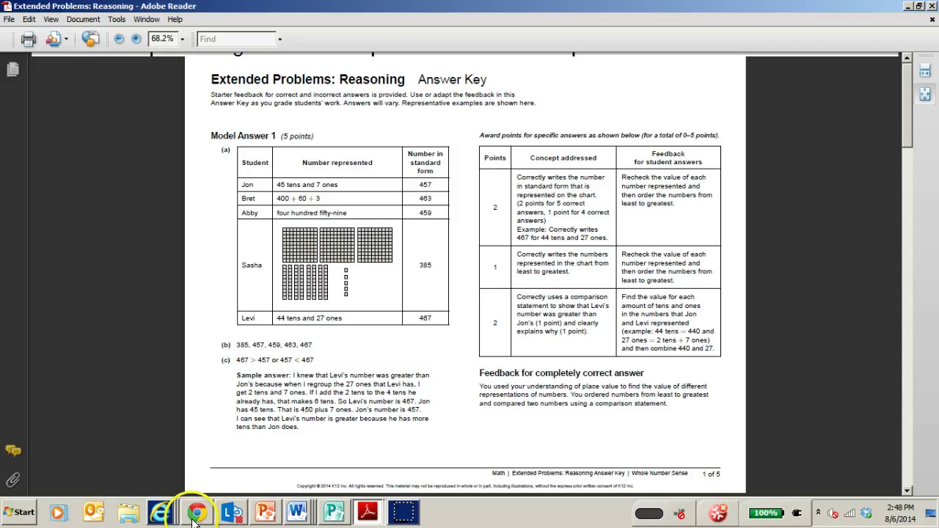
click(161, 514)
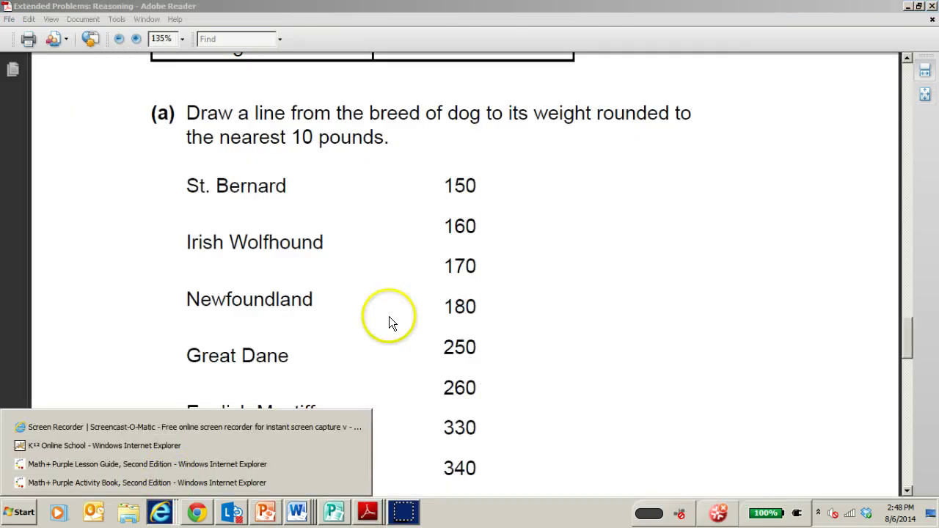
- Bring the Math+ Purple Activity Book forward and show its highlight colour choices
click(117, 482)
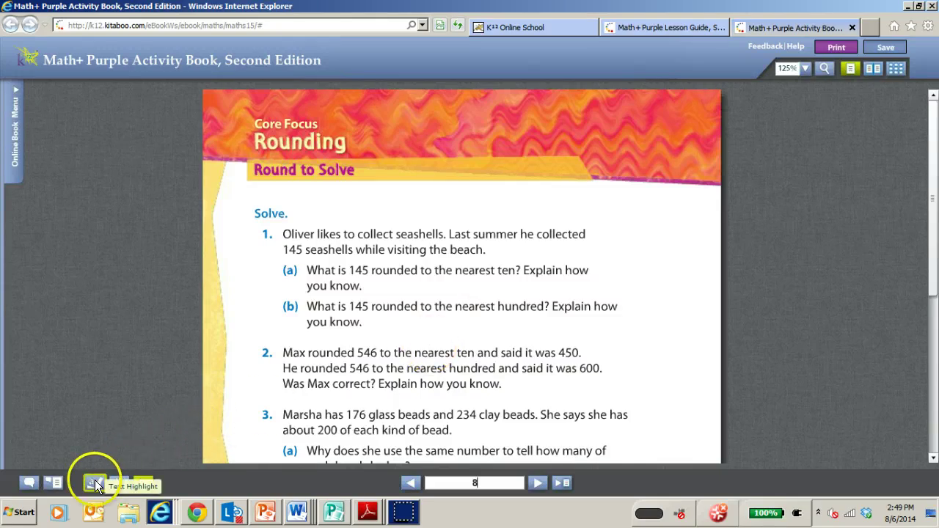
click(95, 484)
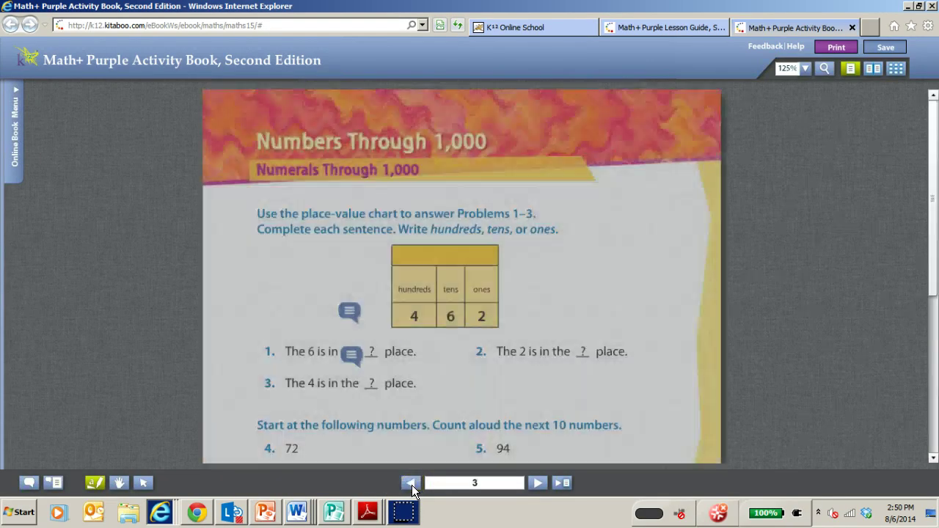
- Page back two pages and scroll to problems 1–4 with highlighted answers 176 and 603
click(411, 483)
click(411, 483)
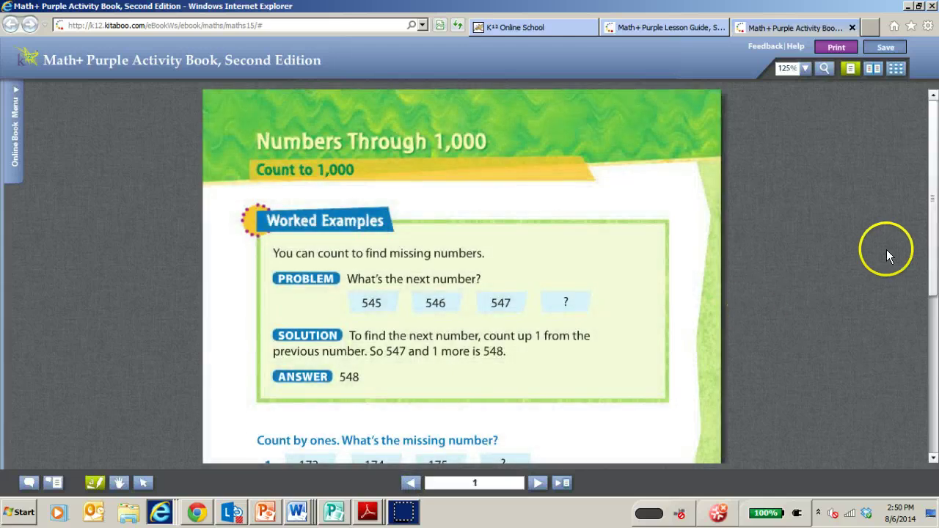
drag(928, 246, 931, 349)
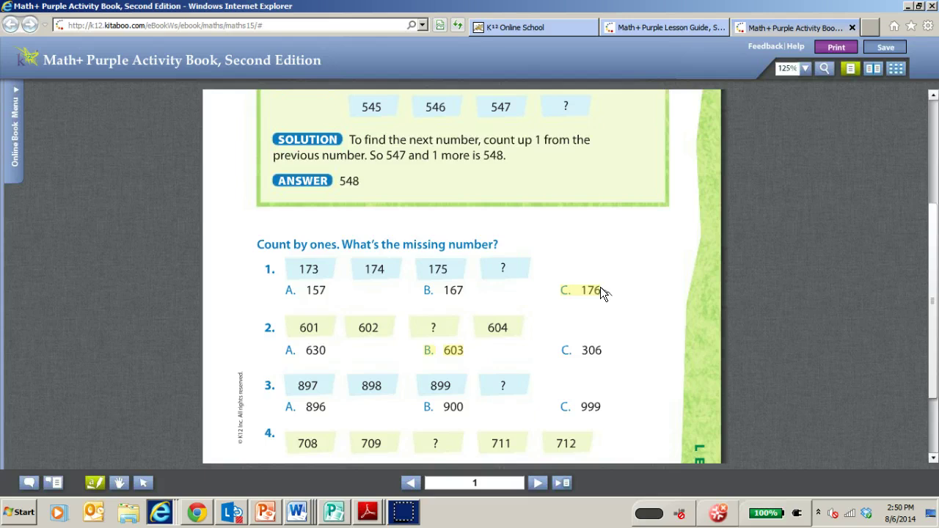
drag(931, 265, 930, 315)
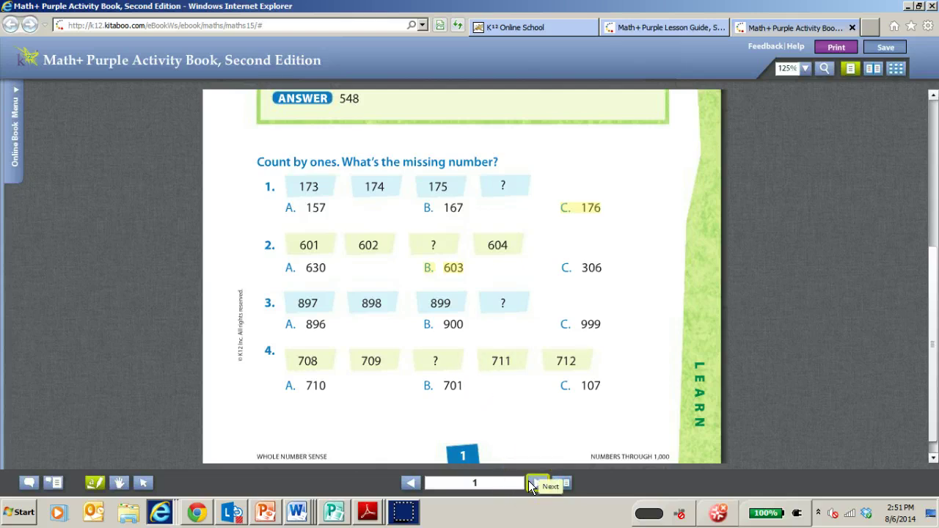
- Move to the next page and save the 'tens' sticky note on problem 1
click(533, 484)
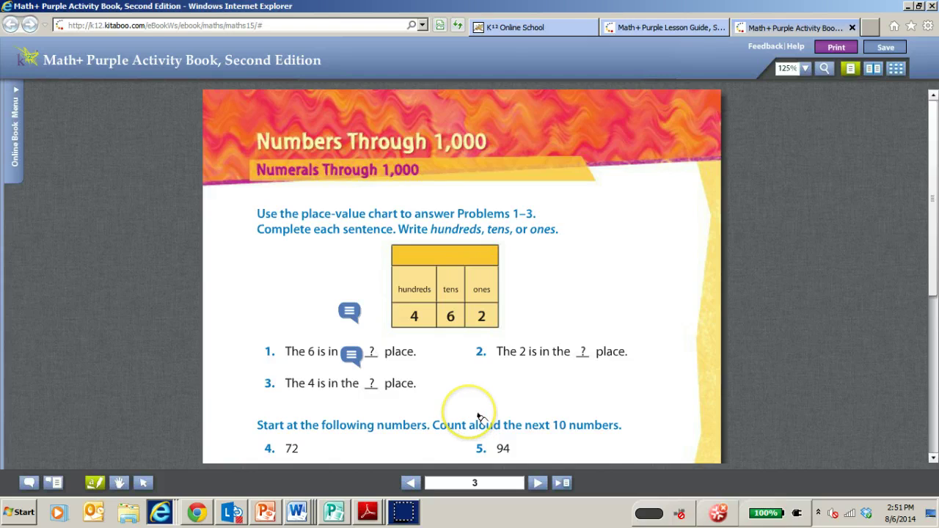
click(352, 355)
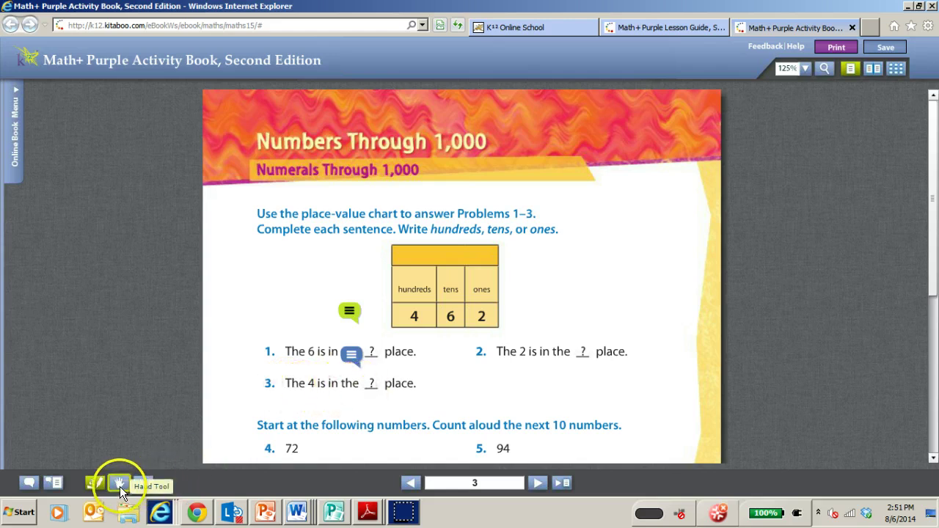
click(54, 483)
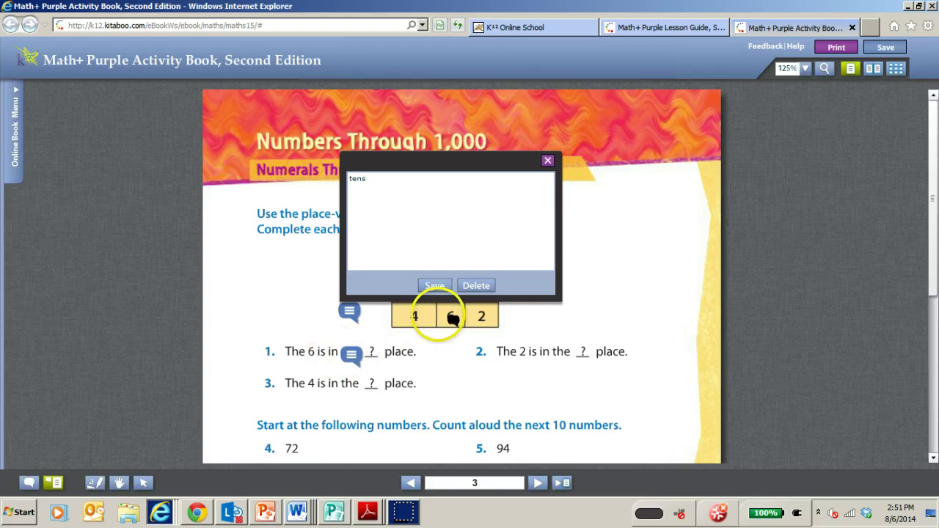
click(448, 286)
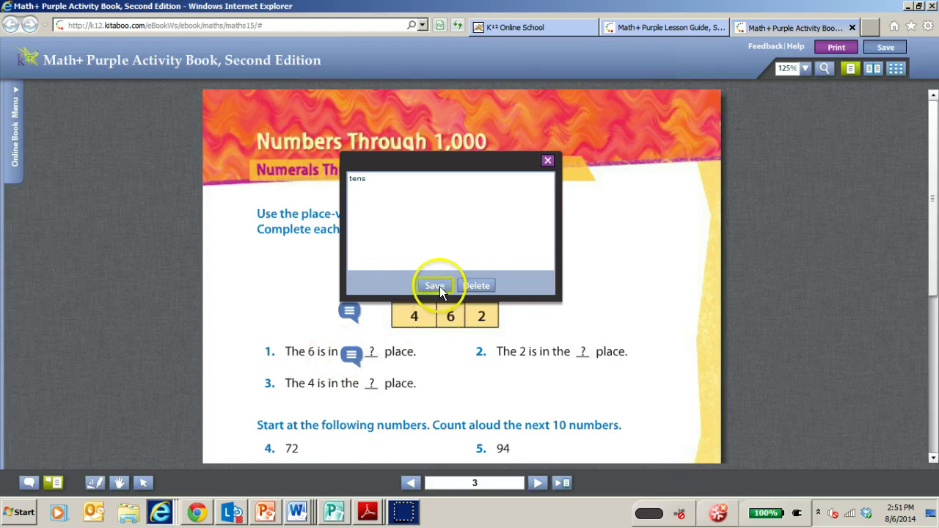
- Add and save a sticky note reading 'ones' beside problem 2
click(572, 351)
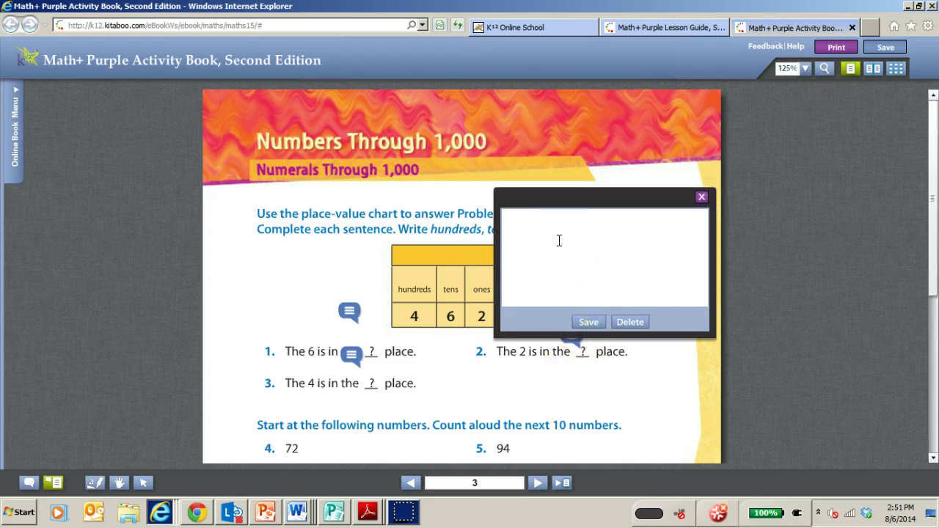
text(ones)
click(586, 322)
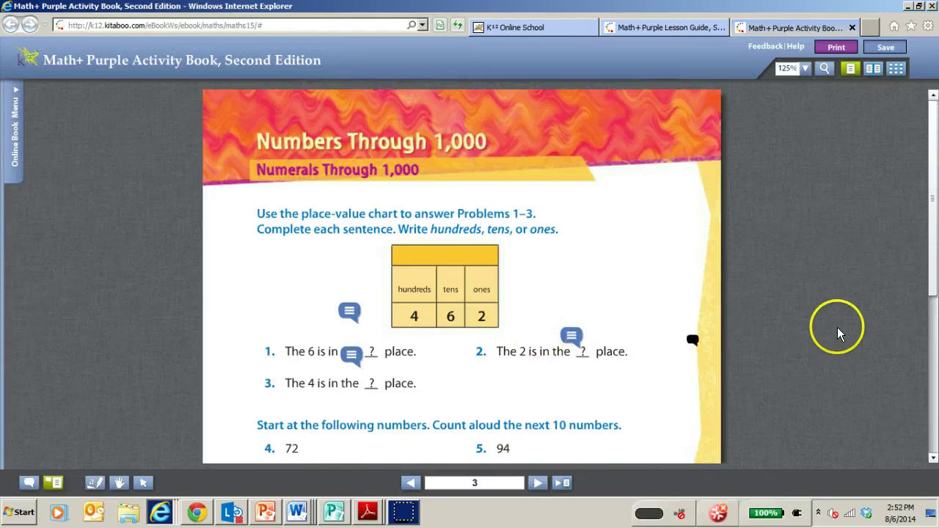
- Save the page's sticky-note answers to user data and dismiss the 'User data saved.' message
drag(933, 279, 929, 326)
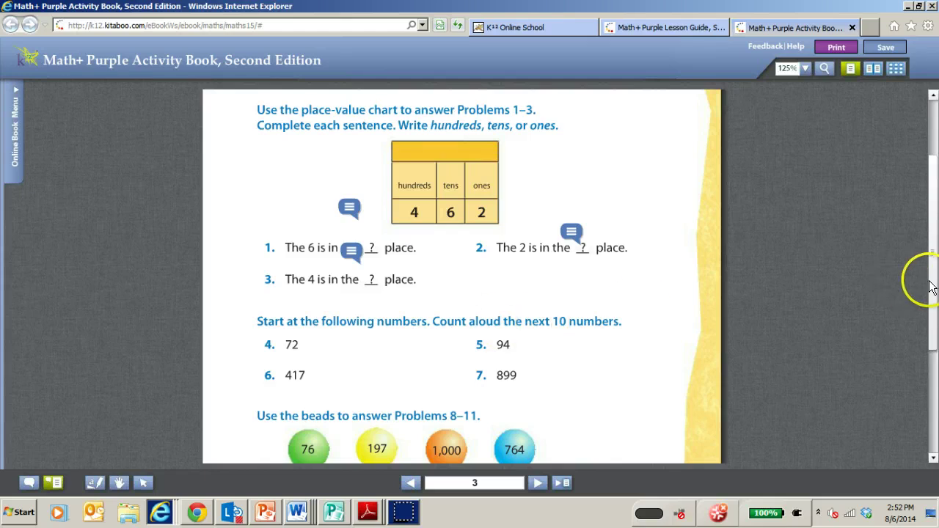
drag(929, 277, 930, 316)
scroll(839, 166, down, 2)
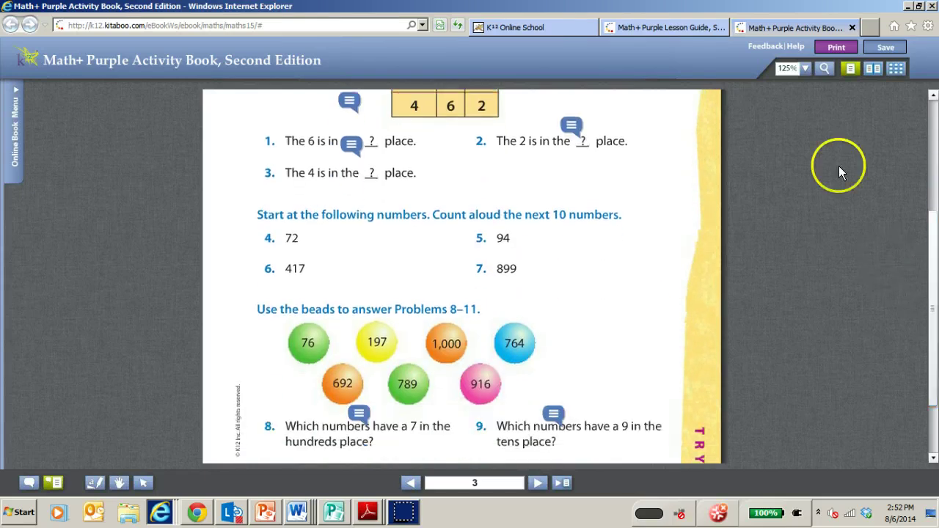
click(885, 55)
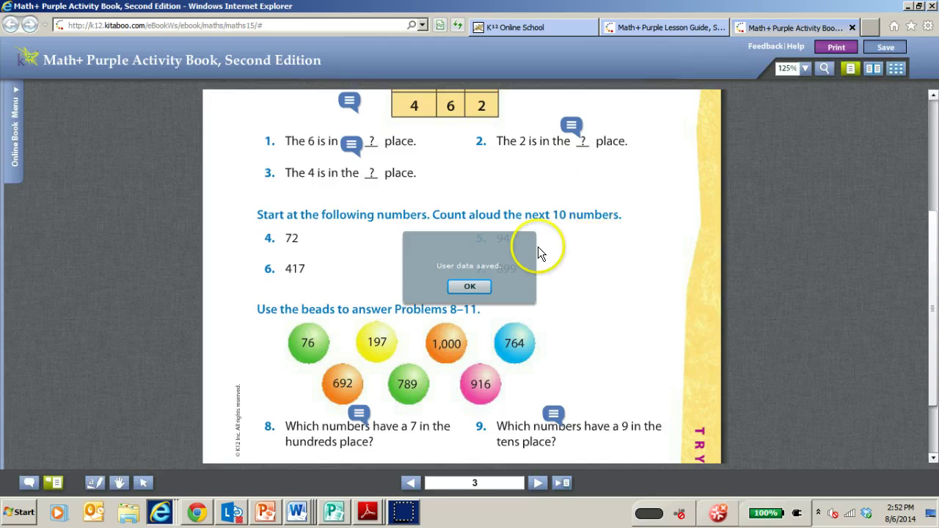
click(470, 287)
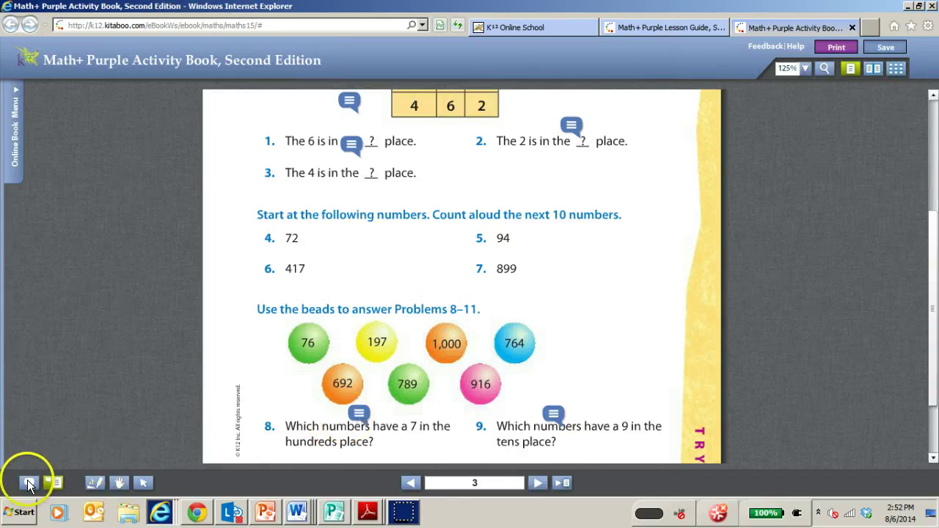
click(28, 484)
click(460, 266)
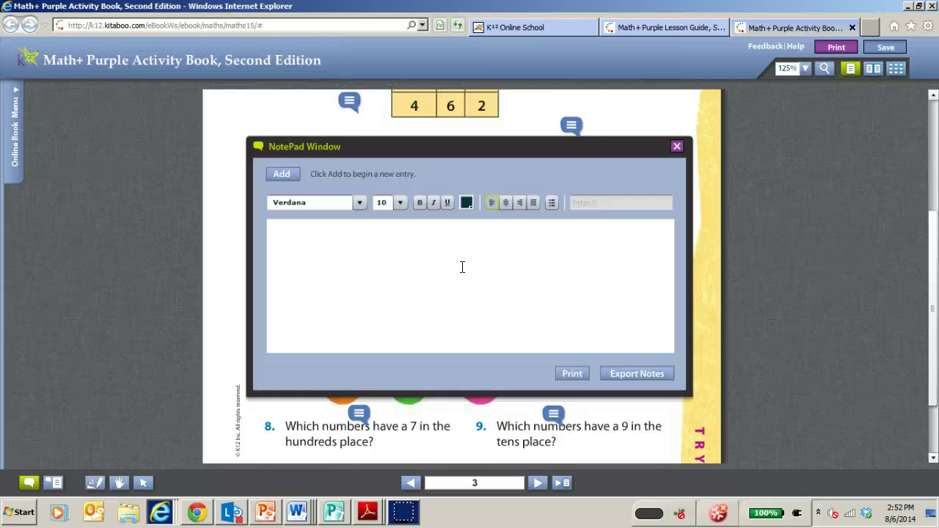
click(463, 267)
click(676, 147)
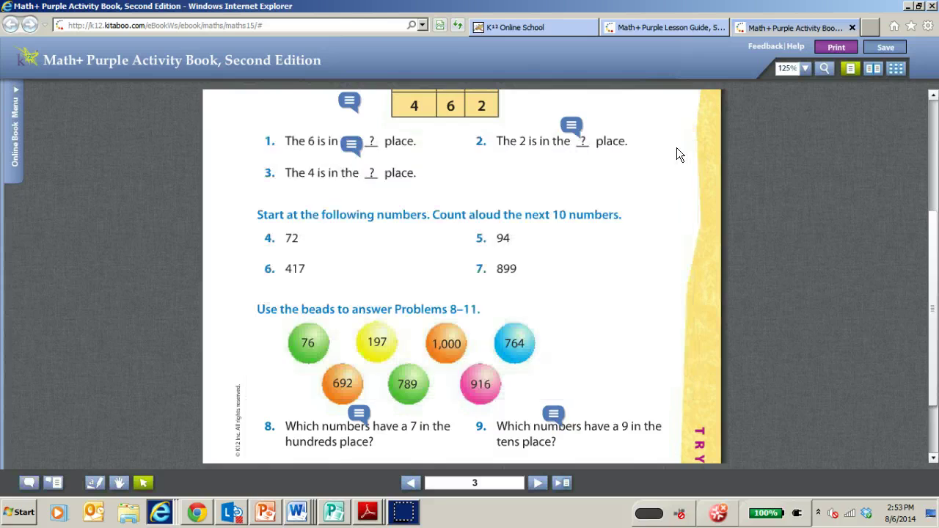
- Show pages 2 and 3 side by side, briefly checking the page thumbnails grid
click(871, 71)
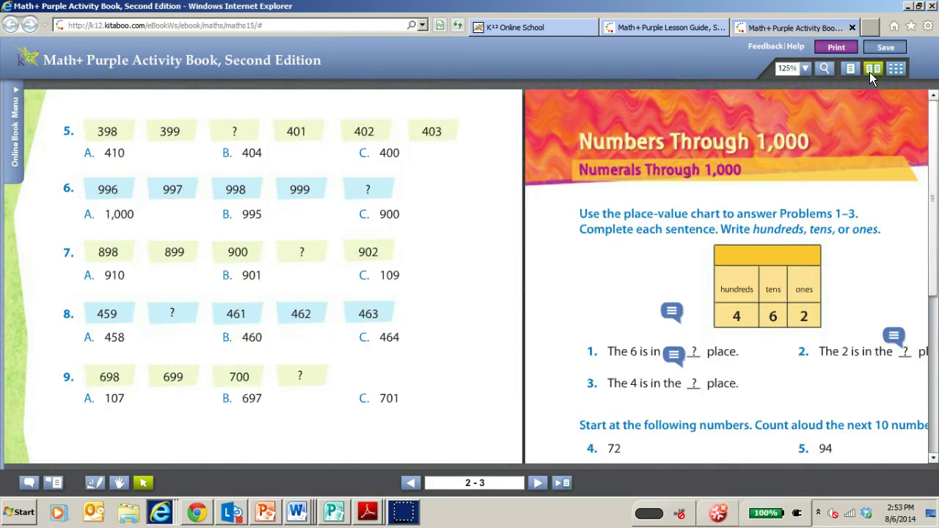
click(898, 70)
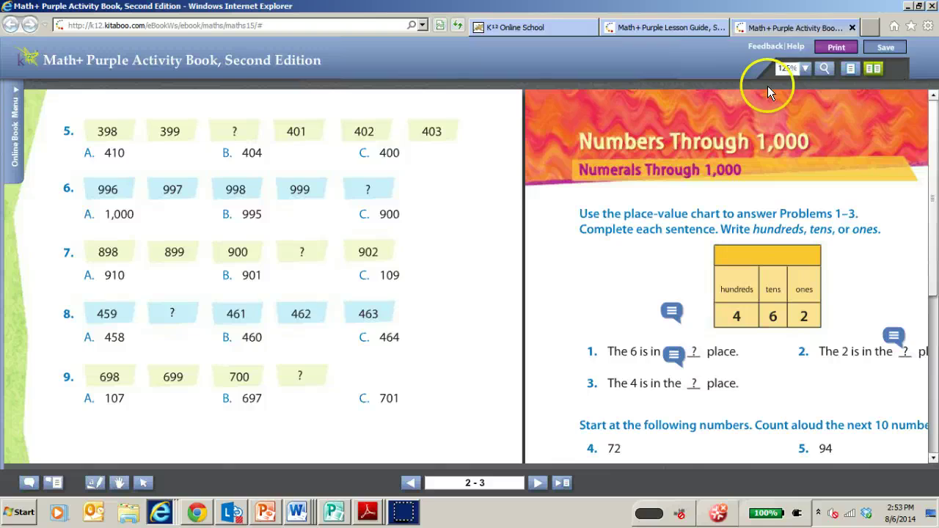
click(852, 66)
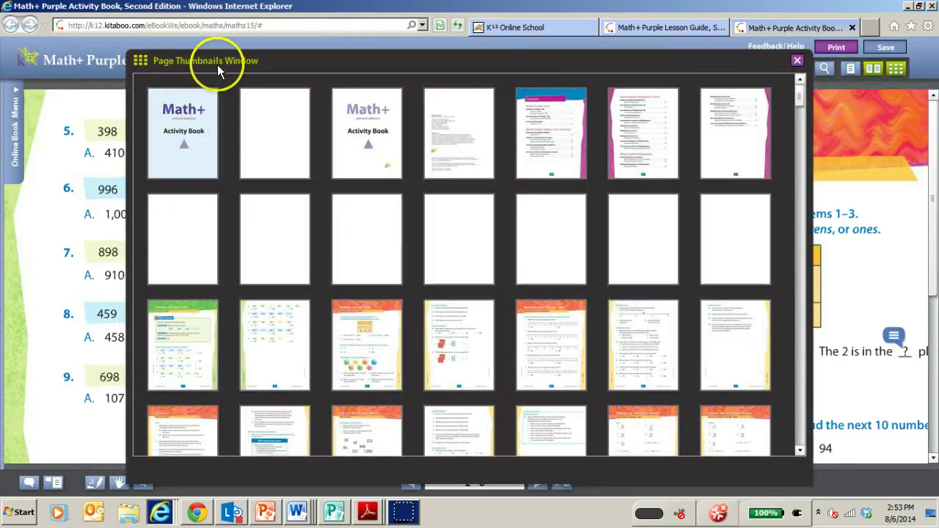
click(798, 66)
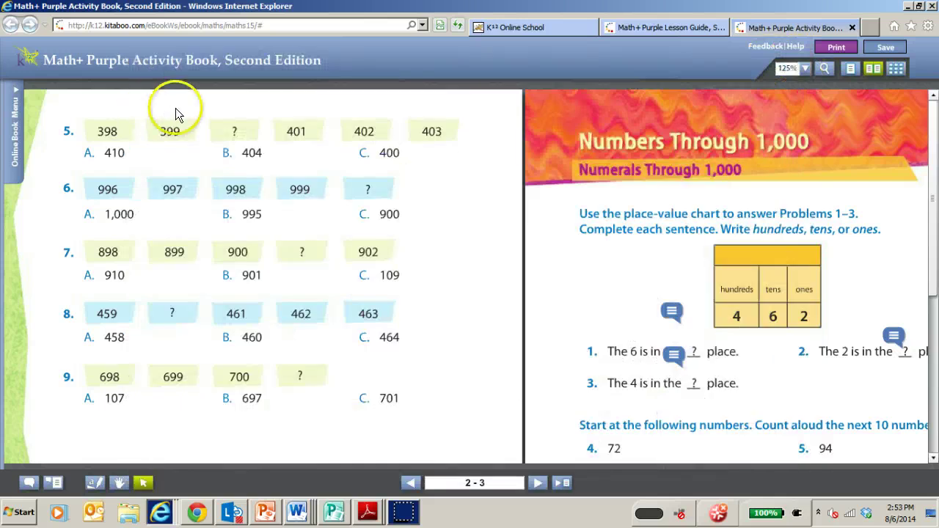
- Bookmark page 3 with the label 'Unit 1' and jump to the new p.3 - Unit 1 entry
click(16, 153)
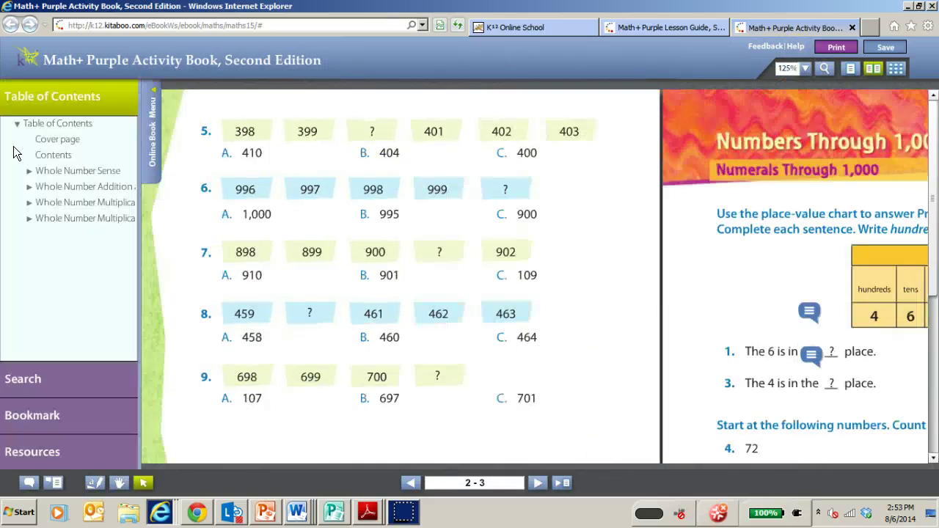
click(67, 415)
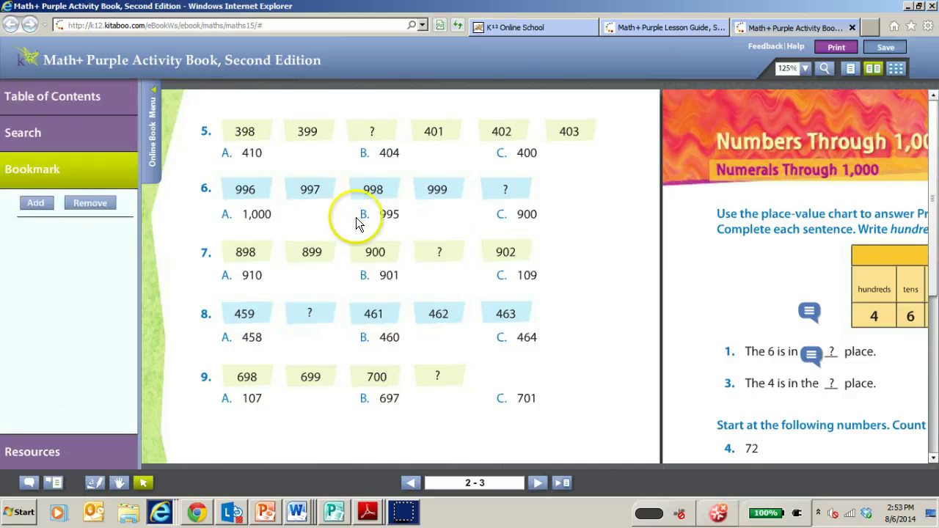
click(36, 204)
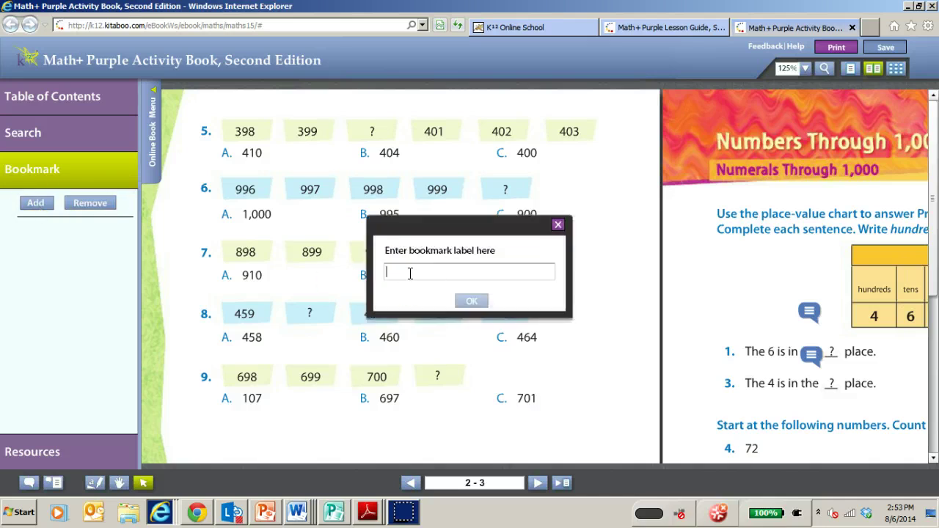
text(Unit 1)
click(474, 301)
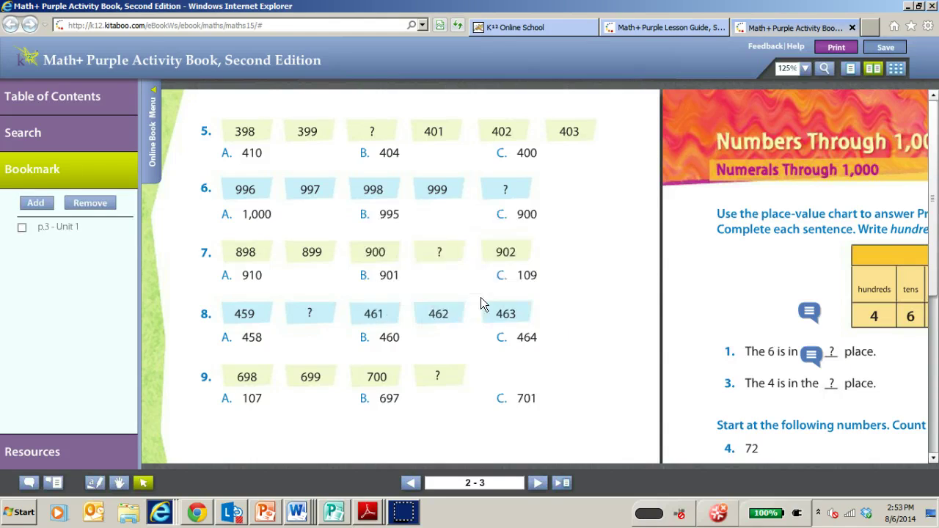
click(146, 309)
click(49, 227)
- Collapse the Online Book Menu panel so only Activity Book page 3 is shown
click(153, 168)
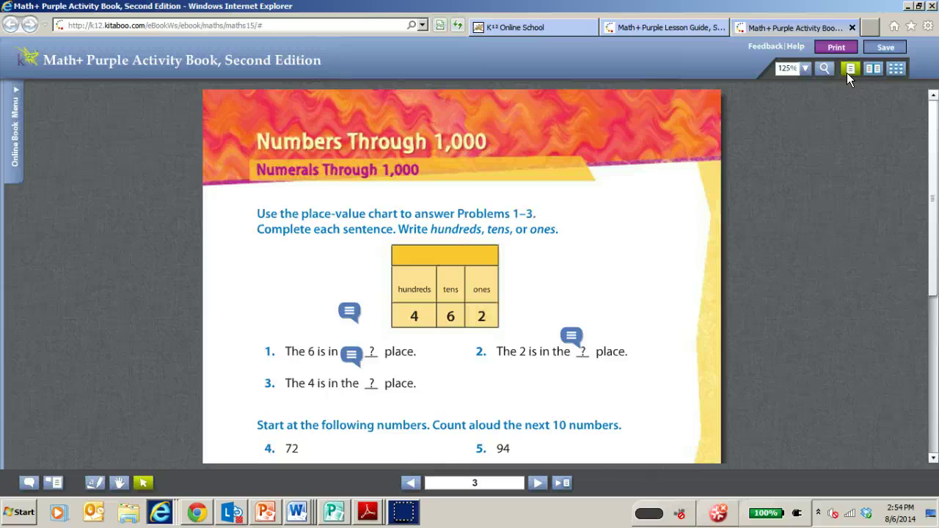
- Browse the Table of Contents, Search and Bookmark panels, then expand Whole Number Sense Unit under Resources
click(16, 124)
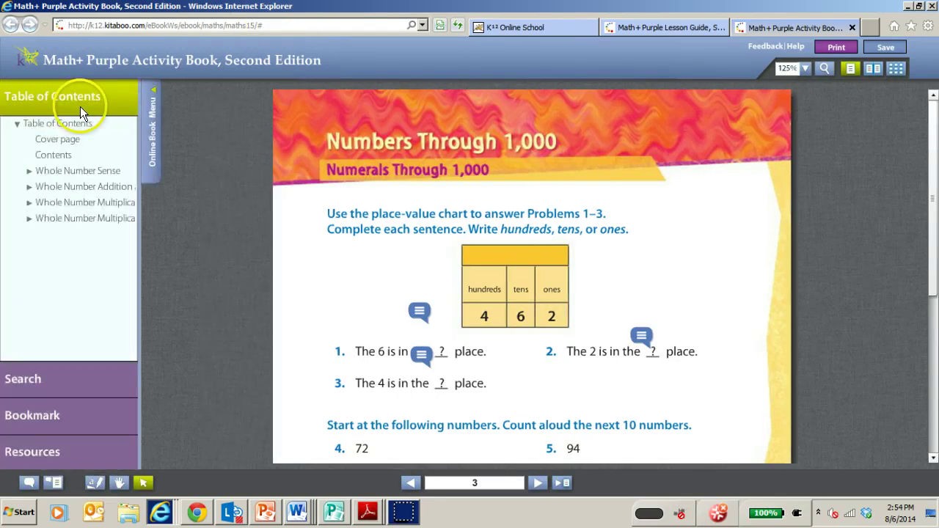
click(64, 389)
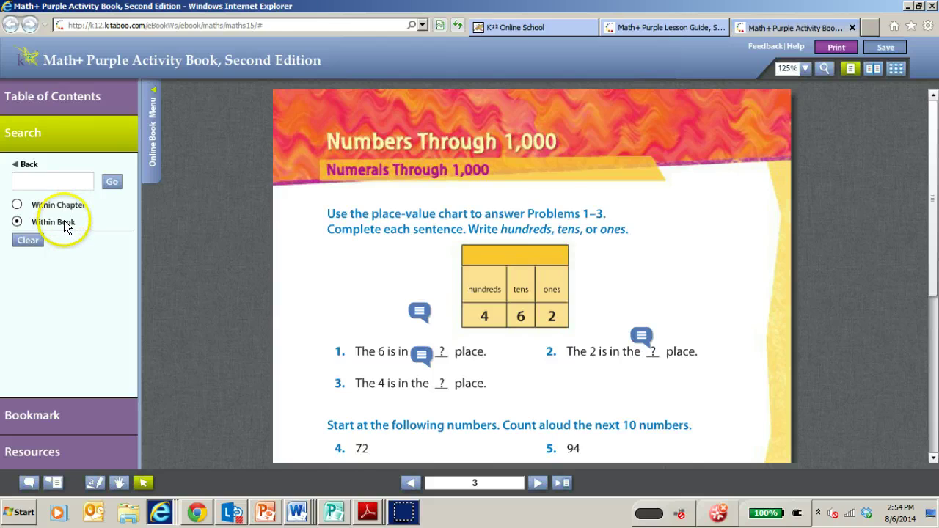
click(43, 417)
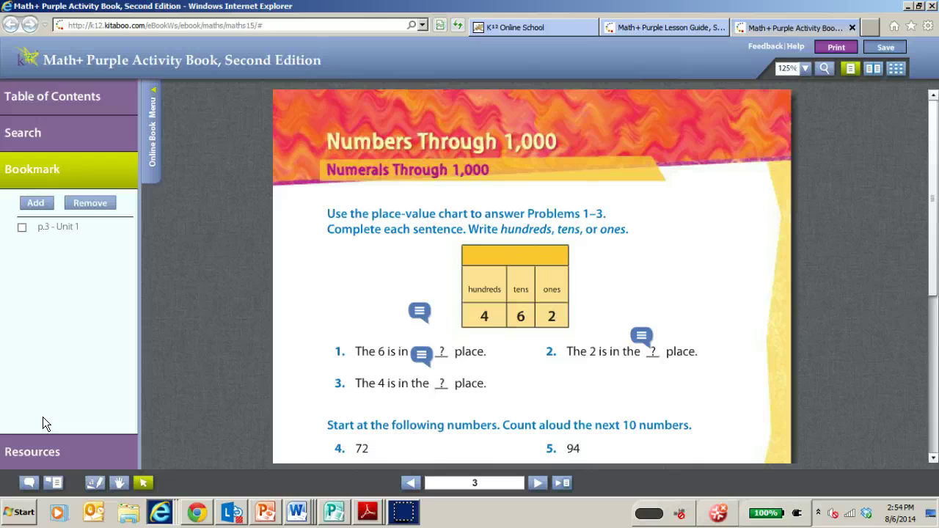
click(53, 456)
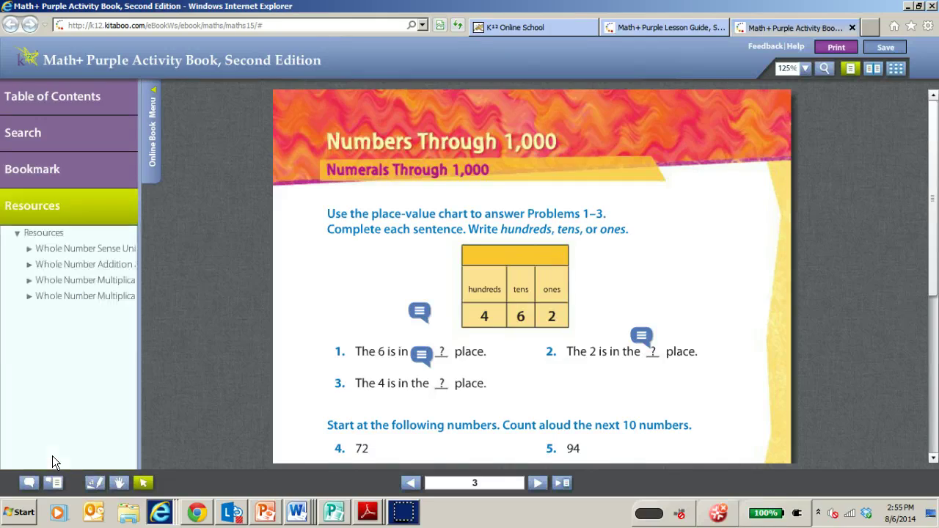
click(29, 248)
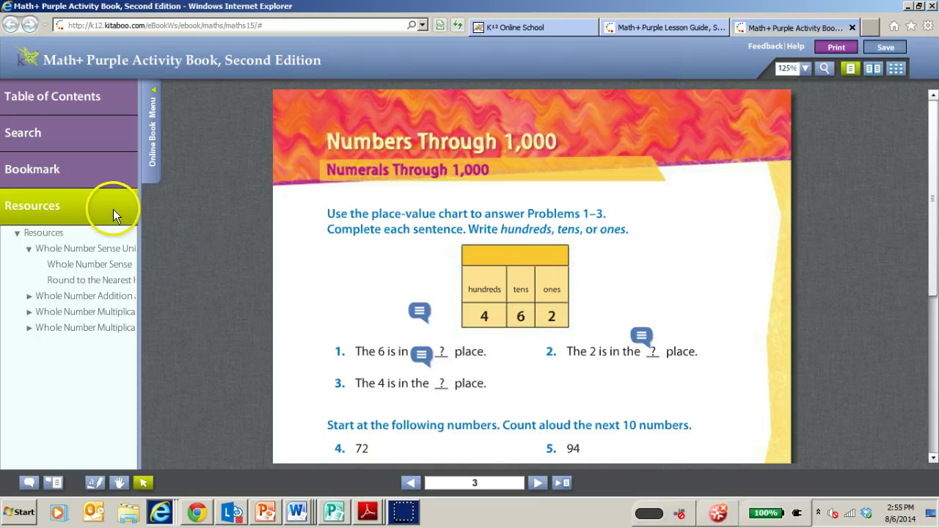
- Switch back to the K12 Online School tab showing Lesson 7: Extended Problems: Reasoning
click(521, 27)
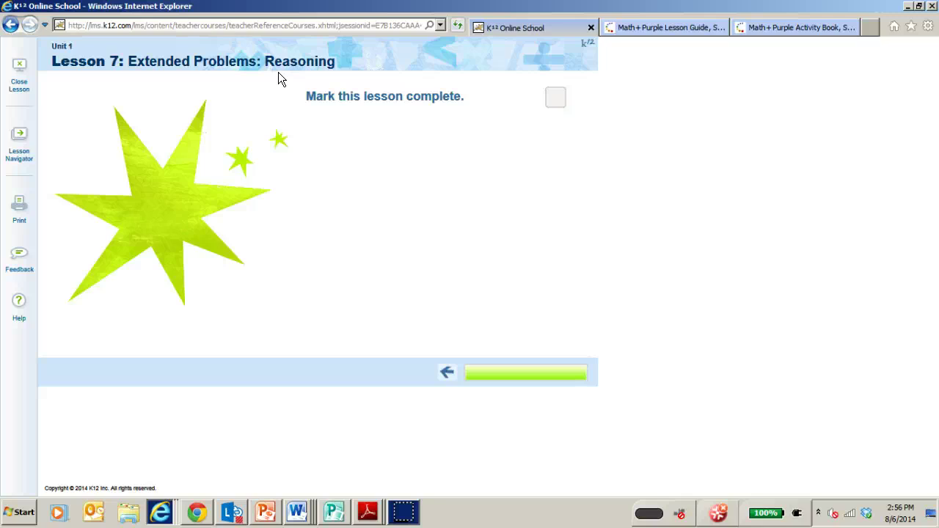
- Close Lesson 7 to return to the Math Plus Purple Unit 1: Whole Number Sense lesson list
click(19, 67)
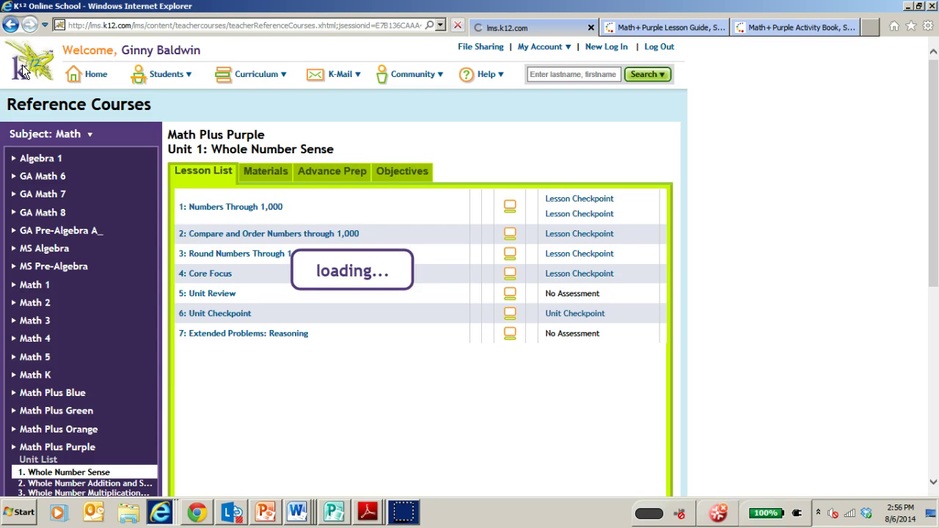